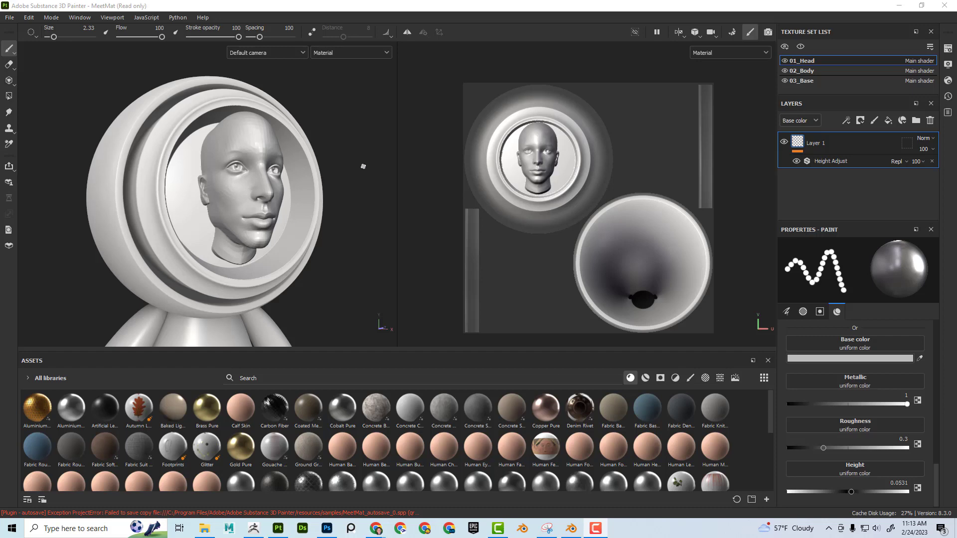
- Examine the face relief on the head from several angles, in Material view and in Height channel view
{"action": "left_click_drag", "start_coordinate": [363, 166], "coordinate": [182, 163], "text": "alt"}
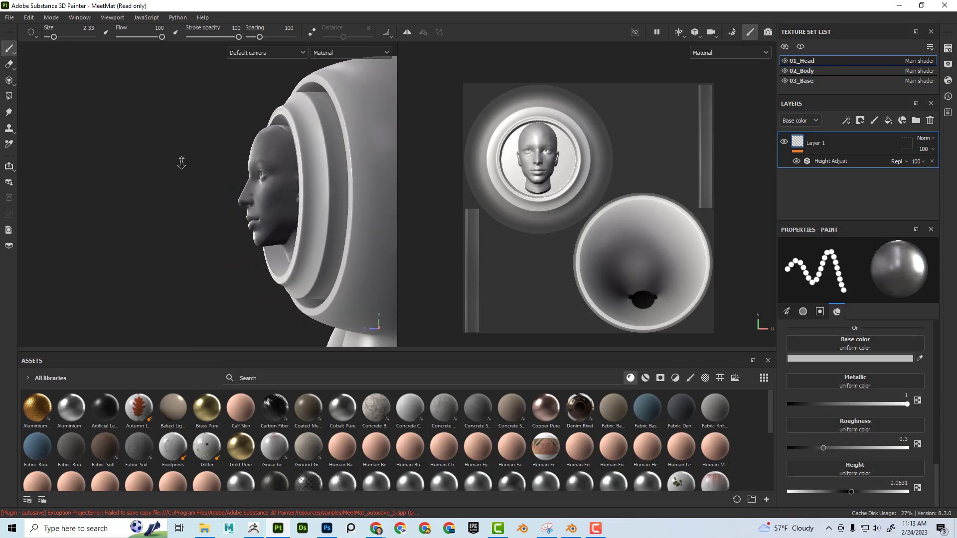
{"action": "right_click_drag", "start_coordinate": [182, 163], "coordinate": [329, 202], "text": "alt"}
{"action": "mouse_move", "coordinate": [314, 210]}
{"action": "middle_mouse_down", "text": "alt"}
{"action": "mouse_move", "coordinate": [284, 184]}
{"action": "mouse_move", "coordinate": [248, 226]}
{"action": "middle_mouse_up", "text": "alt"}
{"action": "left_click_drag", "start_coordinate": [270, 222], "coordinate": [244, 218], "text": "alt"}
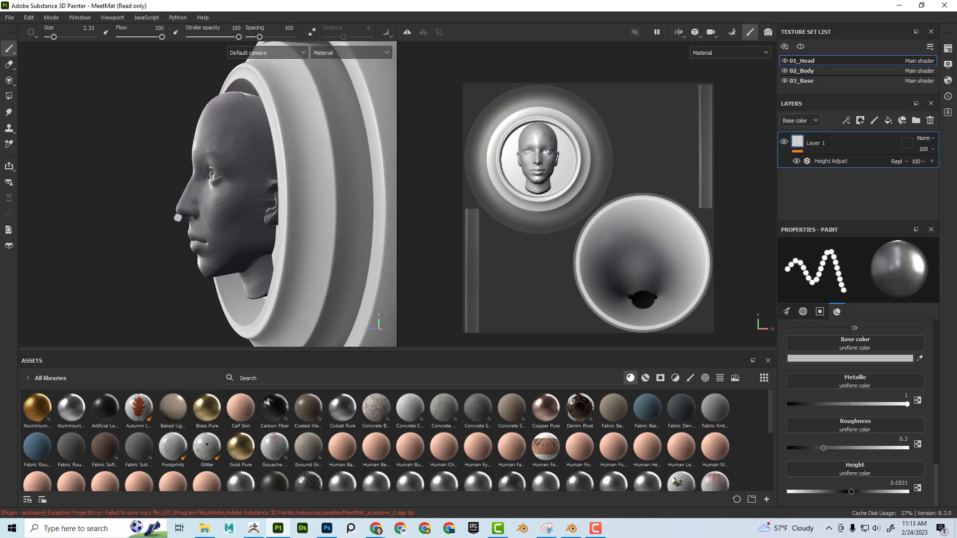
{"action": "left_click_drag", "start_coordinate": [139, 202], "coordinate": [230, 172], "text": "alt"}
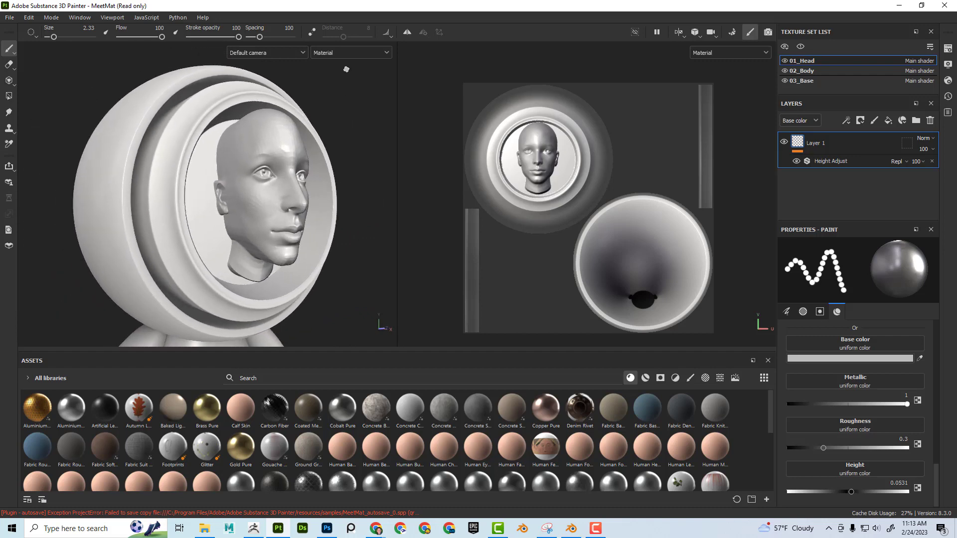
{"action": "left_click", "coordinate": [358, 54]}
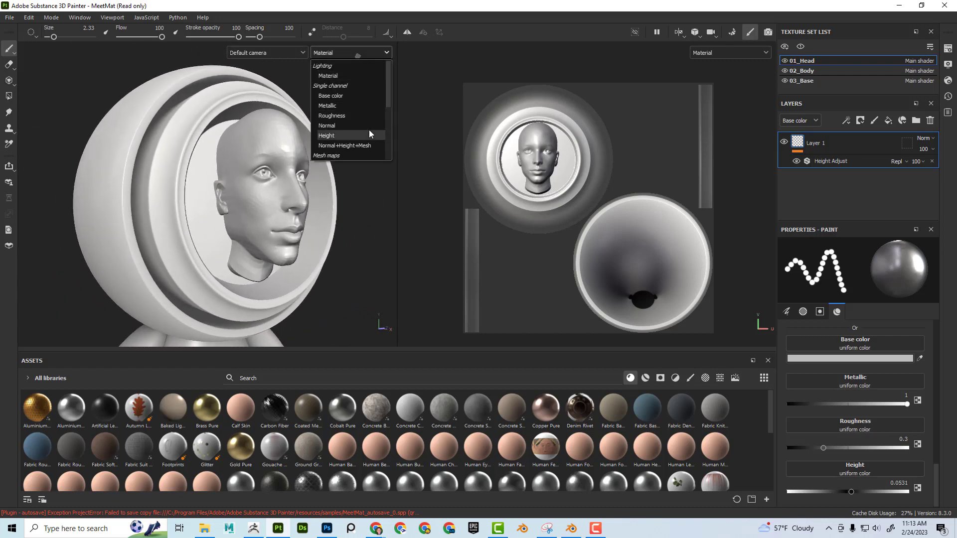
{"action": "left_click", "coordinate": [367, 135]}
{"action": "left_click_drag", "start_coordinate": [337, 172], "coordinate": [277, 109], "text": "alt"}
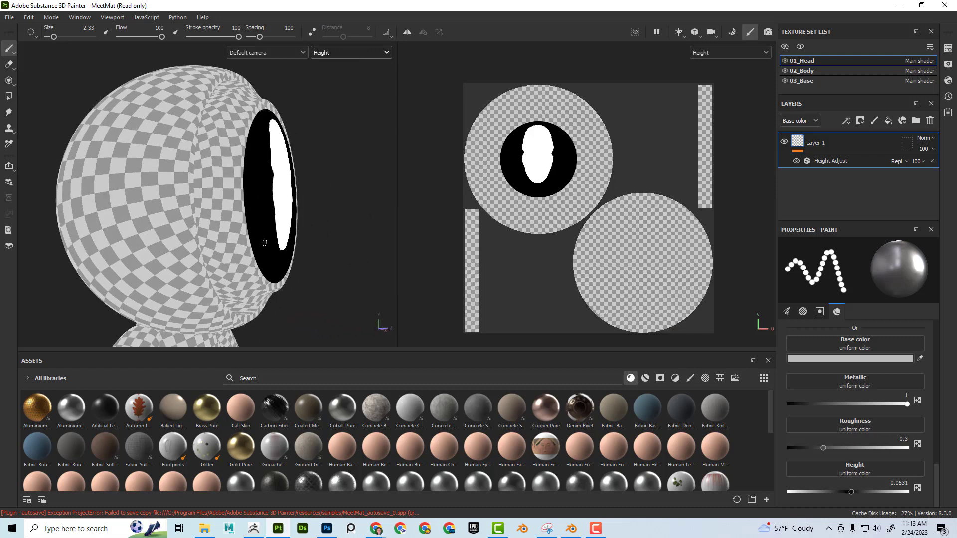
- Return the viewport to Material display and view the face relief from the side
{"action": "left_click", "coordinate": [364, 54]}
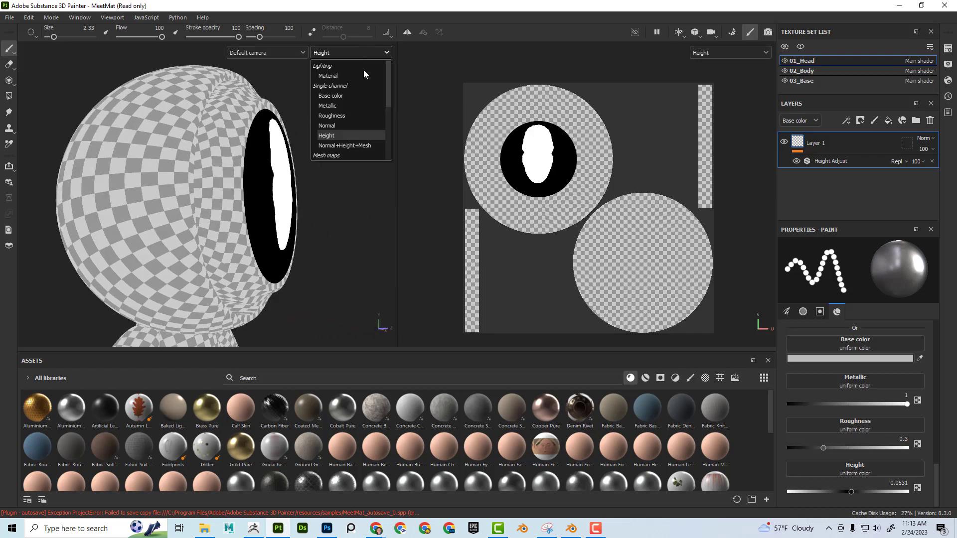
{"action": "left_click", "coordinate": [366, 75]}
{"action": "left_click_drag", "start_coordinate": [332, 162], "coordinate": [282, 113], "text": "alt"}
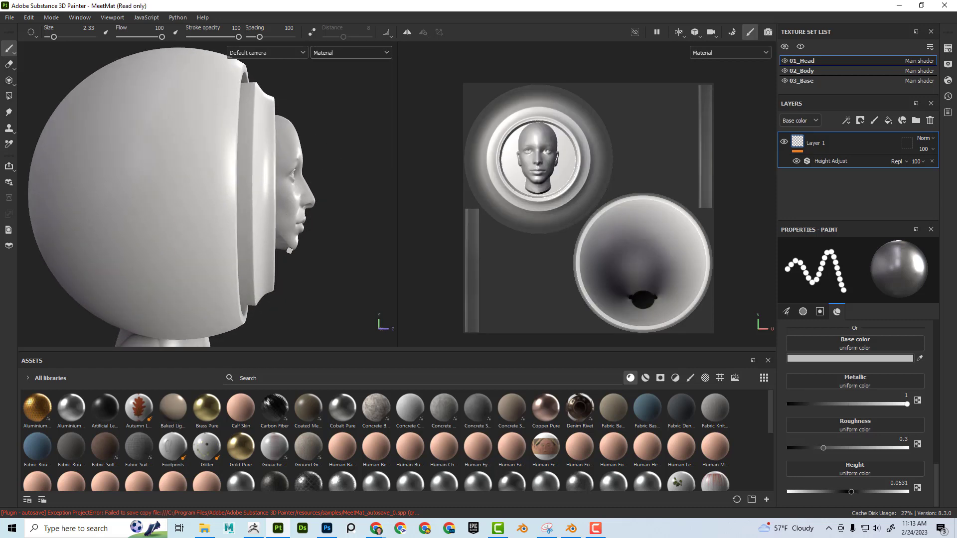
{"action": "left_click_drag", "start_coordinate": [304, 221], "coordinate": [228, 192], "text": "alt"}
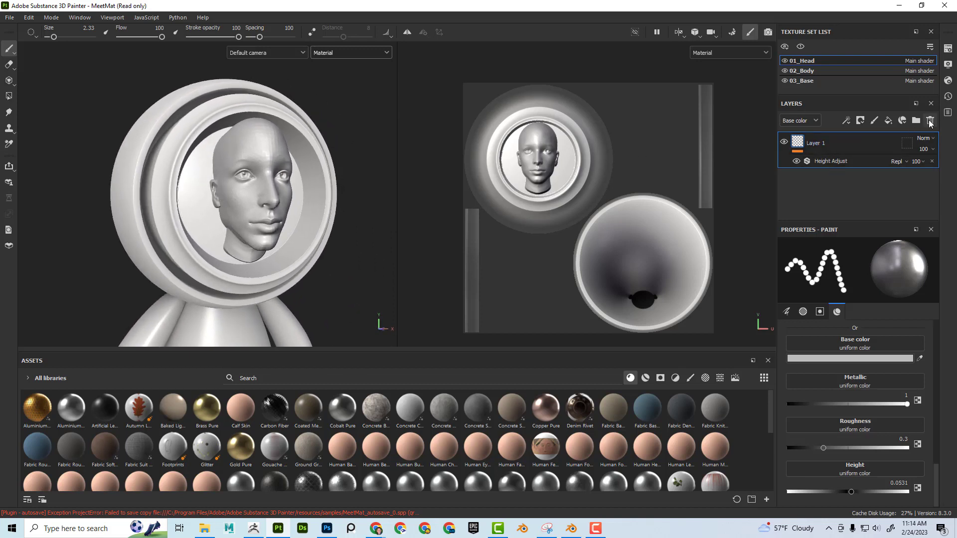
- Delete Layer 1 from the 01_Head texture set and close Substance 3D Painter, discarding the project changes
{"action": "left_click", "coordinate": [929, 121]}
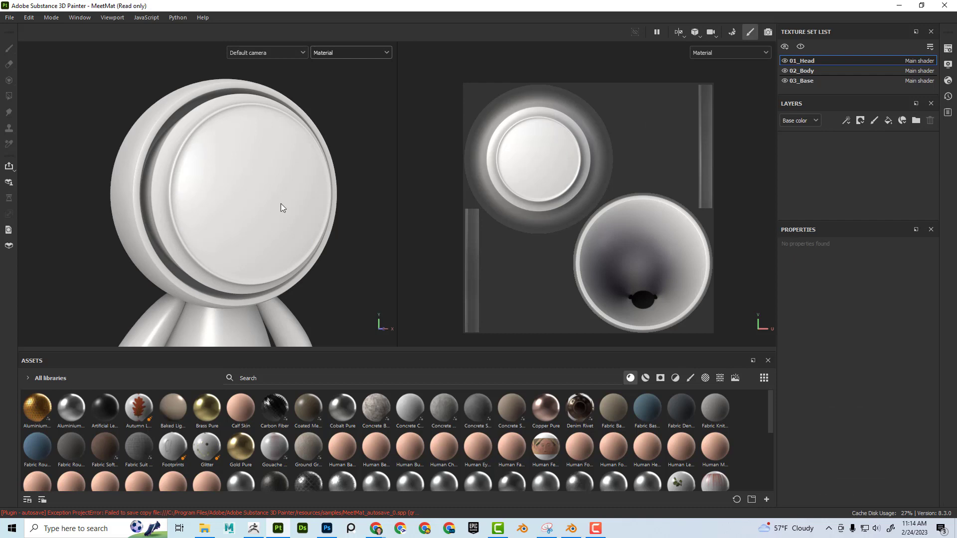
{"action": "left_click_drag", "start_coordinate": [262, 298], "coordinate": [250, 277], "text": "alt"}
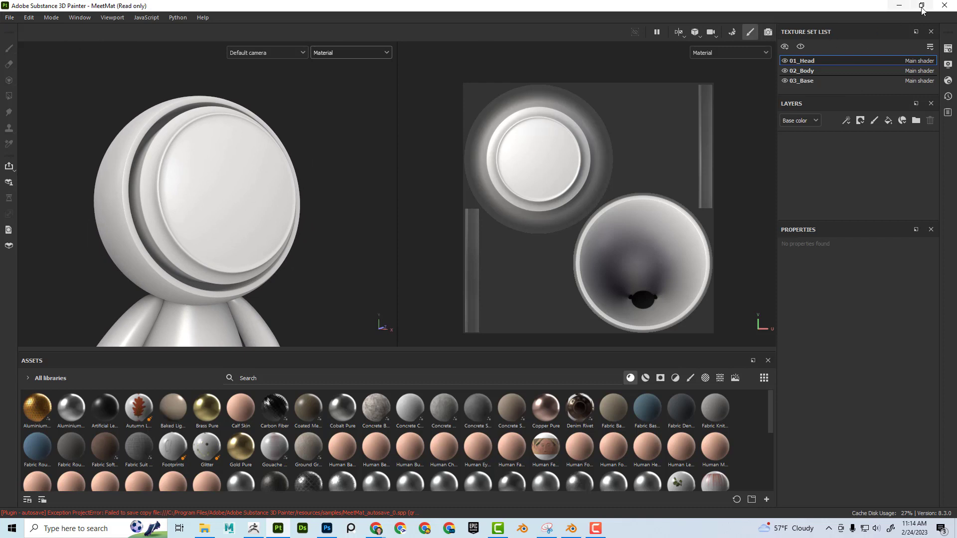
{"action": "left_click", "coordinate": [943, 6]}
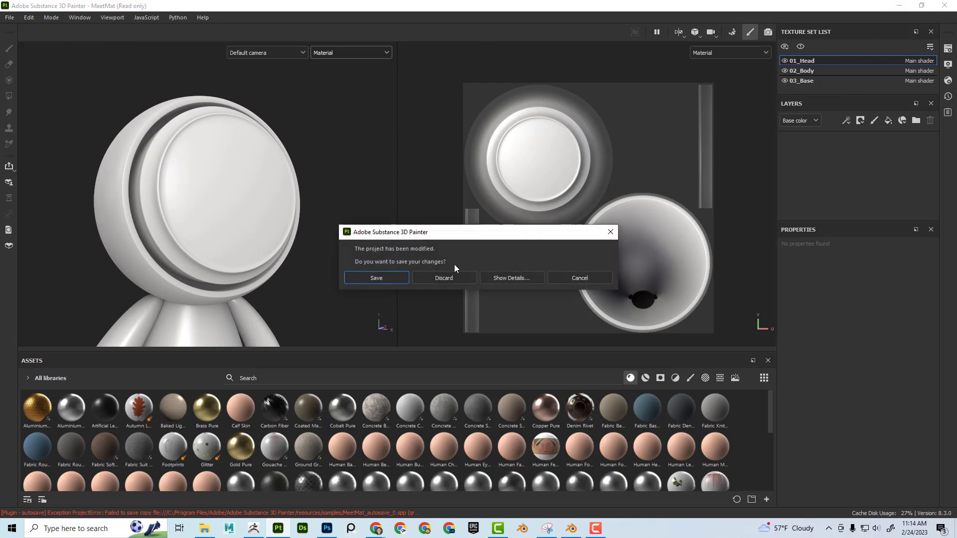
{"action": "left_click", "coordinate": [444, 278]}
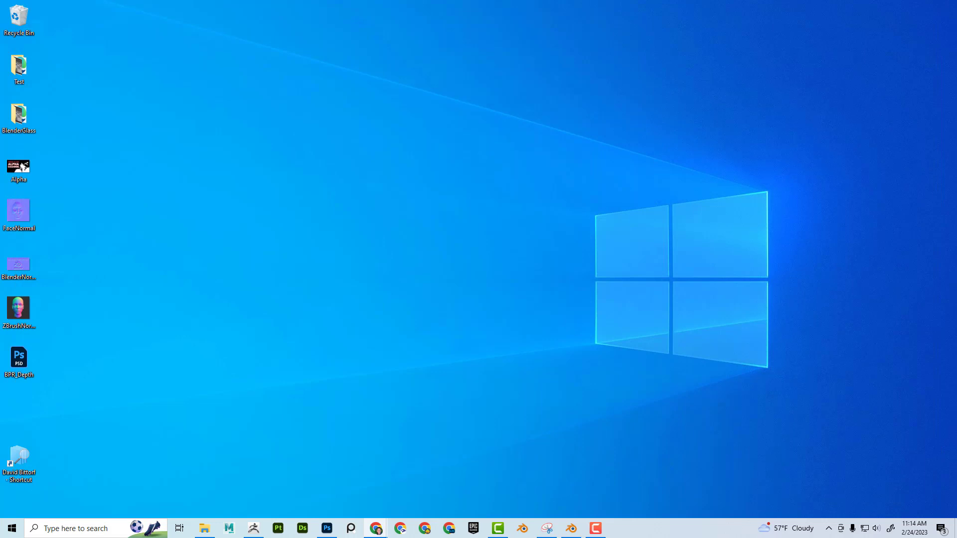
- Switch to ZBrush and load the DemoHeadFemale.ZPR sample project
{"action": "left_click_drag", "start_coordinate": [799, 0], "coordinate": [418, 98]}
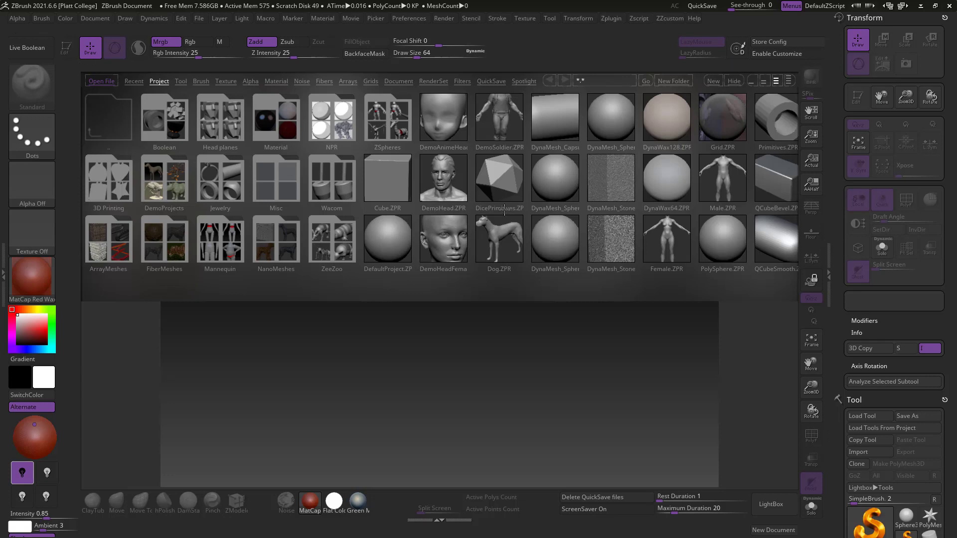
{"action": "double_click", "coordinate": [440, 231]}
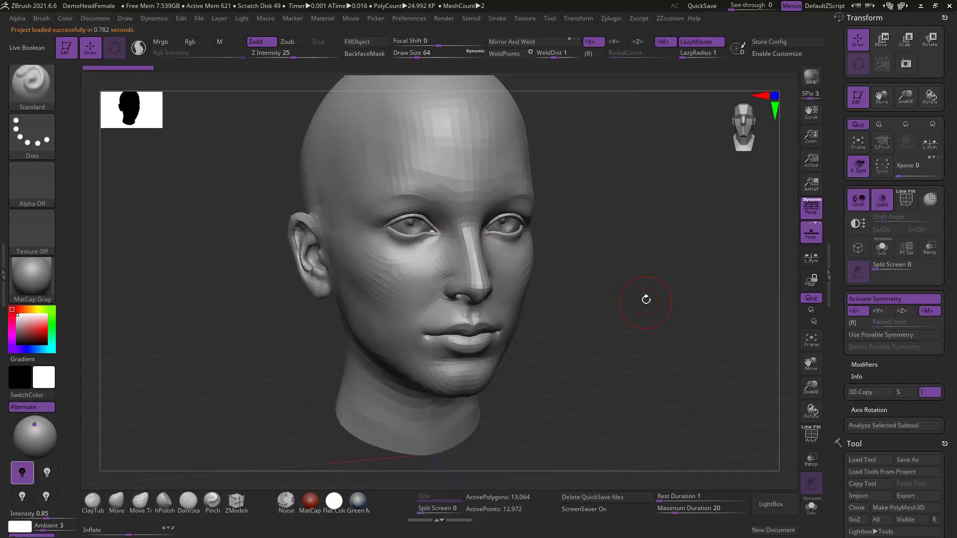
{"action": "left_click_drag", "start_coordinate": [646, 299], "coordinate": [637, 288], "text": "shift"}
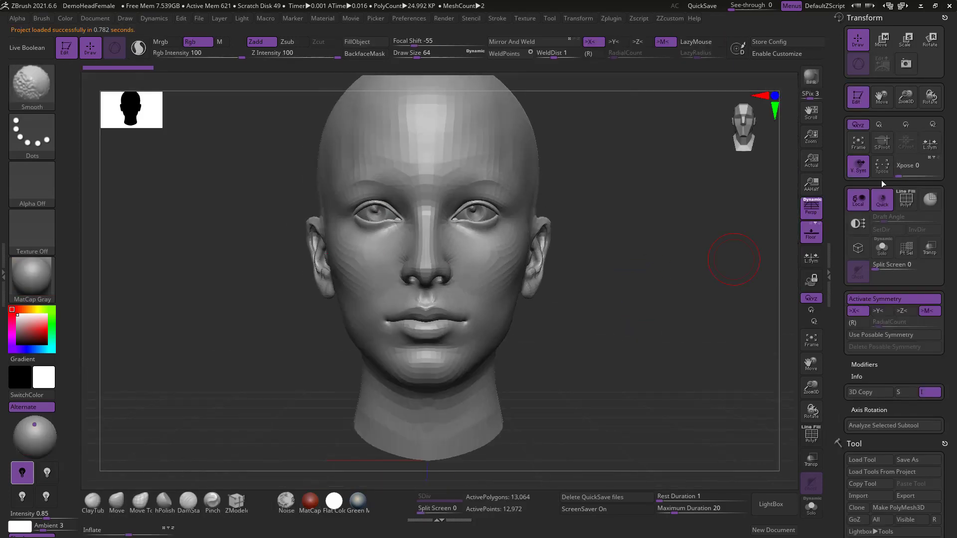
- Divide the female head's geometry three times to reach subdivision level 4
{"action": "left_click_drag", "start_coordinate": [840, 163], "coordinate": [838, 23]}
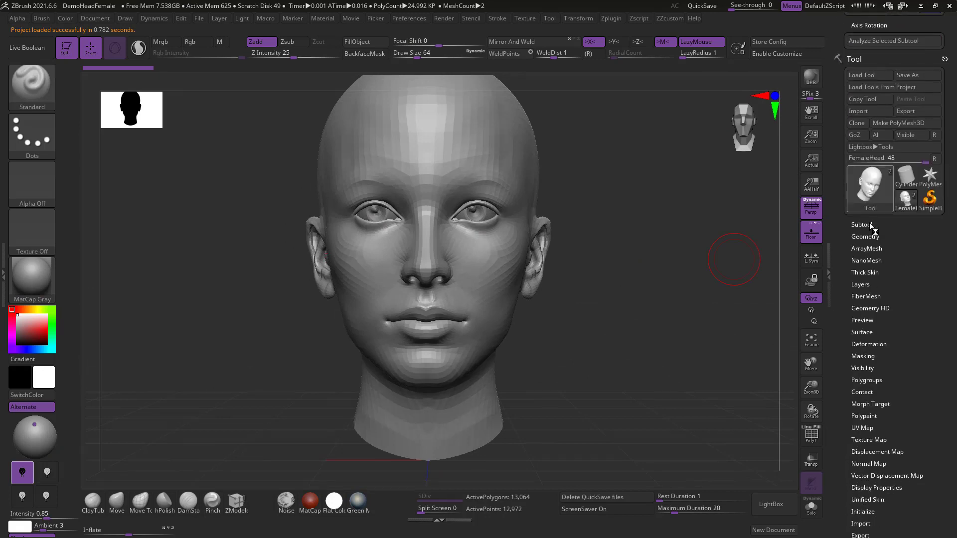
{"action": "left_click", "coordinate": [867, 236]}
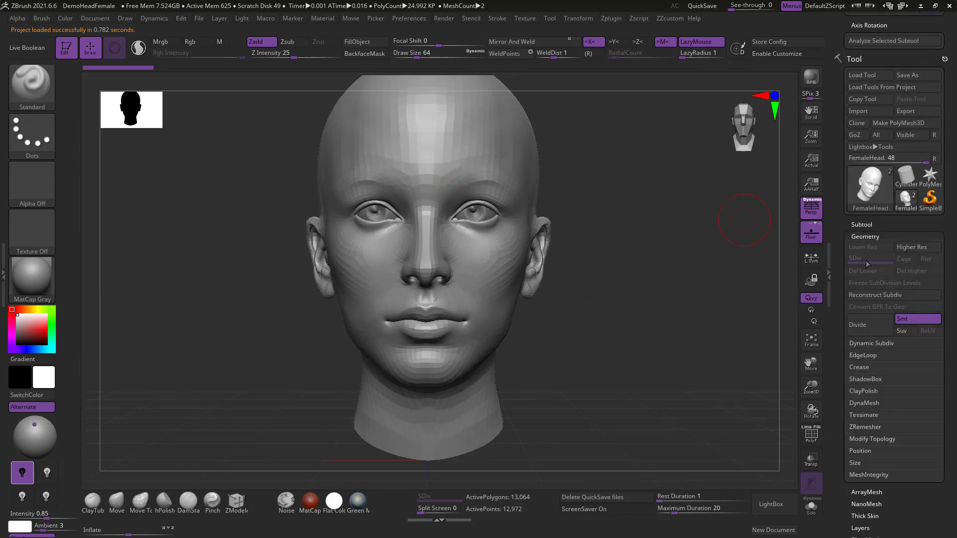
{"action": "left_click", "coordinate": [871, 326]}
{"action": "left_click", "coordinate": [871, 326]}
{"action": "left_click", "coordinate": [871, 326]}
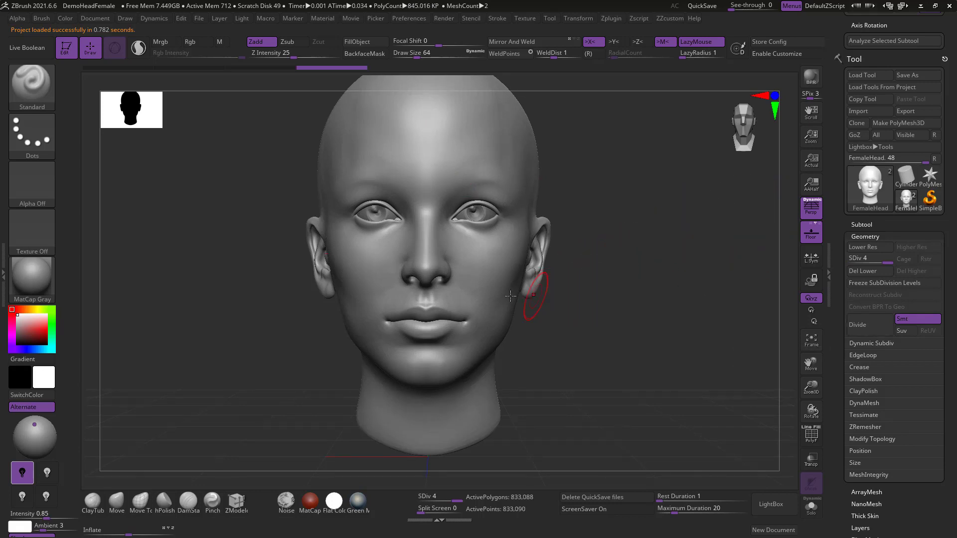
- Set the document's background gradient range to about 0.4 so the canvas edges stand out
{"action": "mouse_move", "coordinate": [607, 314]}
{"action": "left_mouse_down"}
{"action": "mouse_move", "coordinate": [651, 316]}
{"action": "mouse_move", "coordinate": [619, 309]}
{"action": "left_mouse_up"}
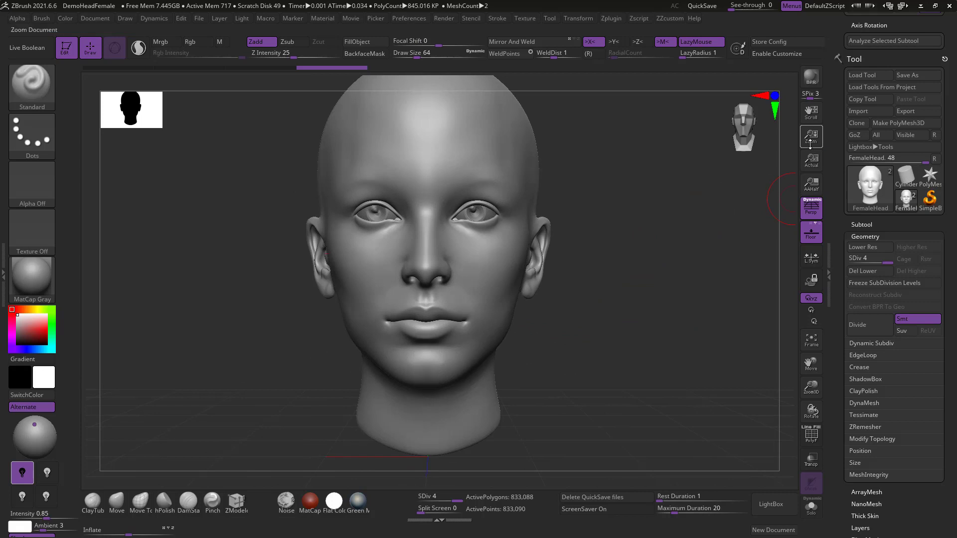
{"action": "left_click_drag", "start_coordinate": [810, 142], "coordinate": [514, 307]}
{"action": "left_click", "coordinate": [99, 19]}
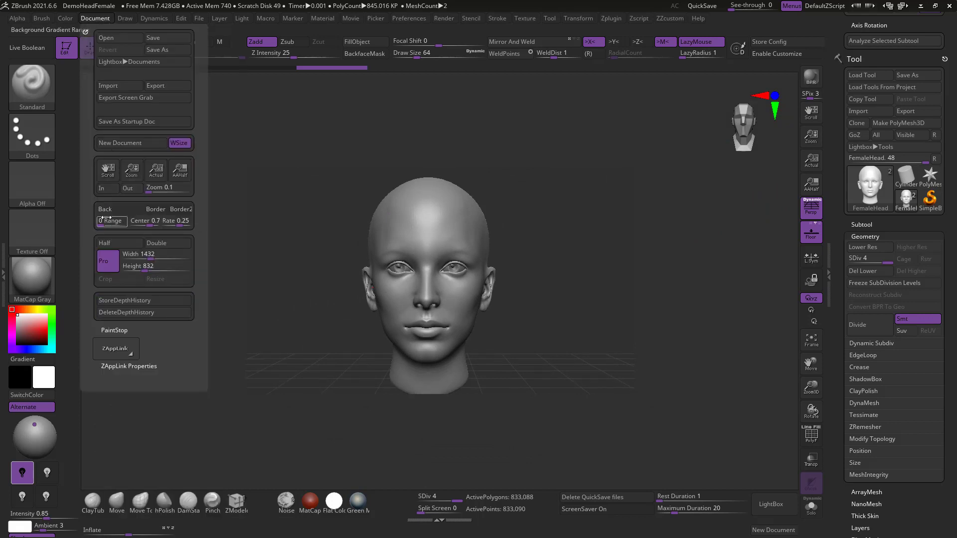
{"action": "left_click_drag", "start_coordinate": [105, 220], "coordinate": [111, 220]}
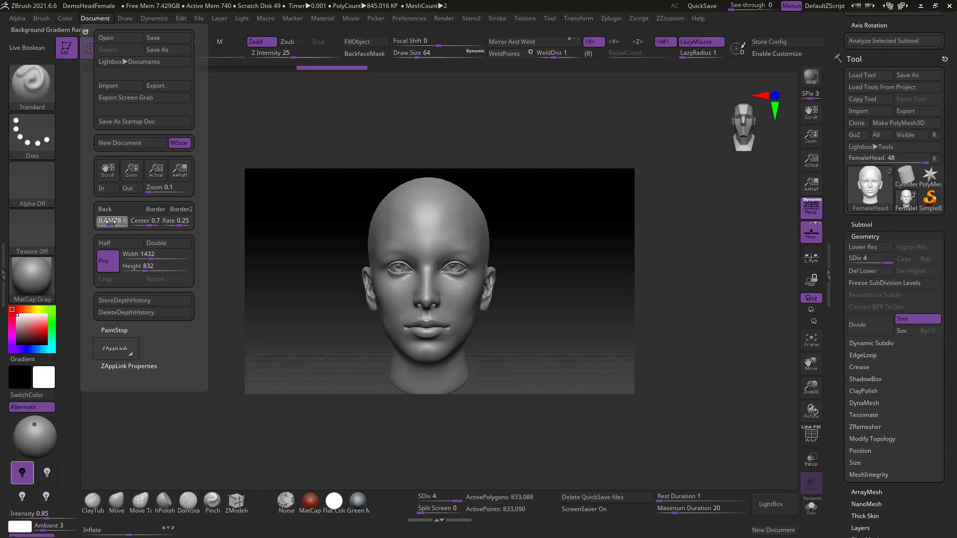
{"action": "left_click_drag", "start_coordinate": [573, 331], "coordinate": [581, 329], "text": "alt"}
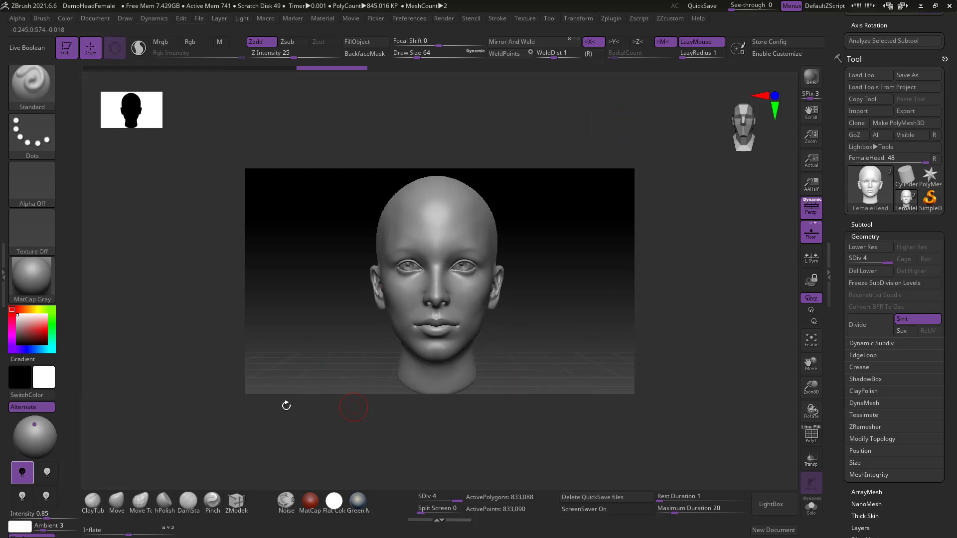
- Resize the document to 1500 by 1500 pixels with Constrain Proportions turned off, accepting the non-undoable resize
{"action": "left_click", "coordinate": [85, 19]}
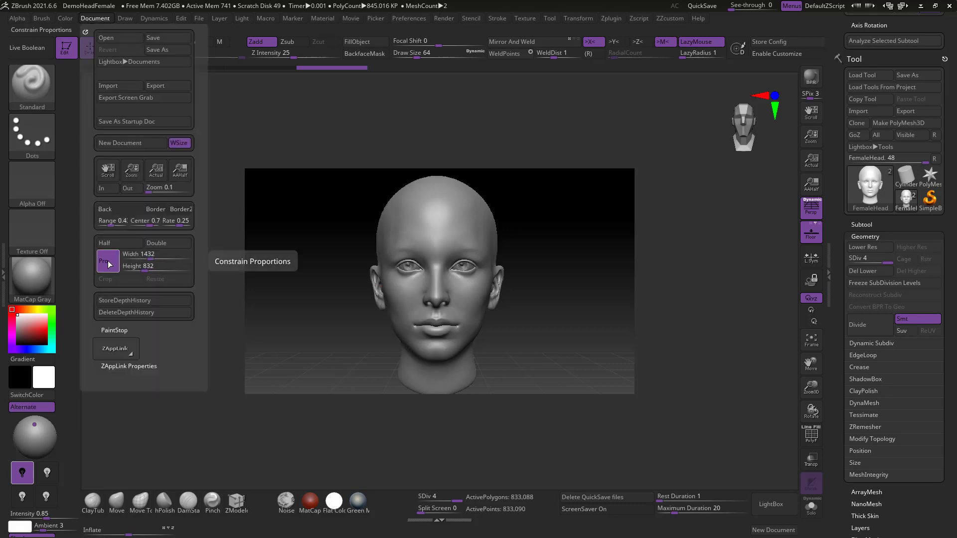
{"action": "left_click", "coordinate": [130, 254]}
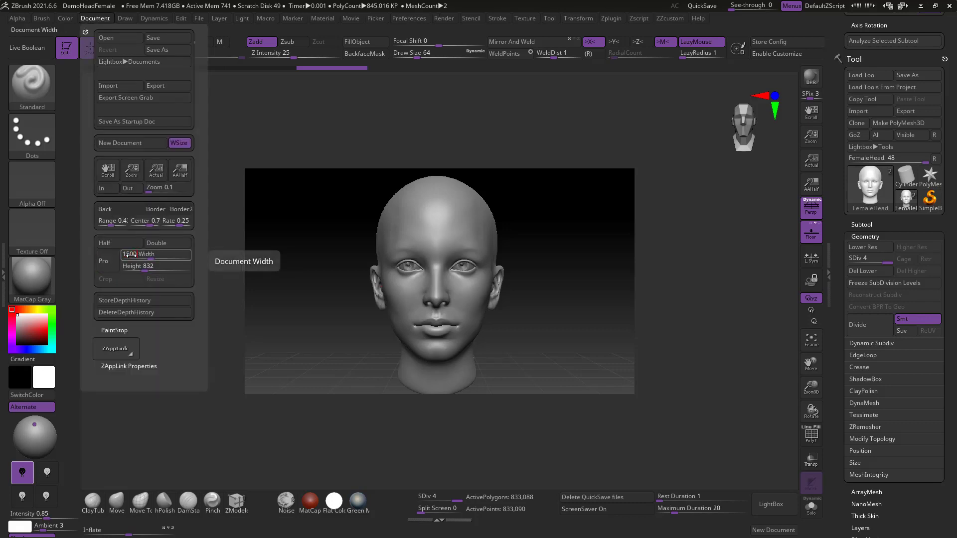
{"action": "type", "text": "1500"}
{"action": "key", "text": "Return"}
{"action": "left_click", "coordinate": [127, 266]}
{"action": "type", "text": "15"}
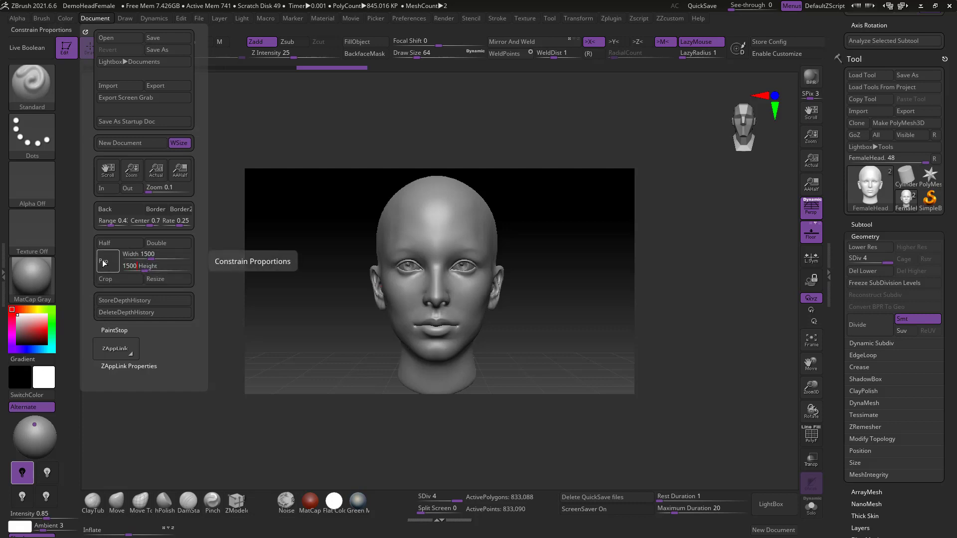
{"action": "type", "text": "00"}
{"action": "left_click", "coordinate": [155, 279]}
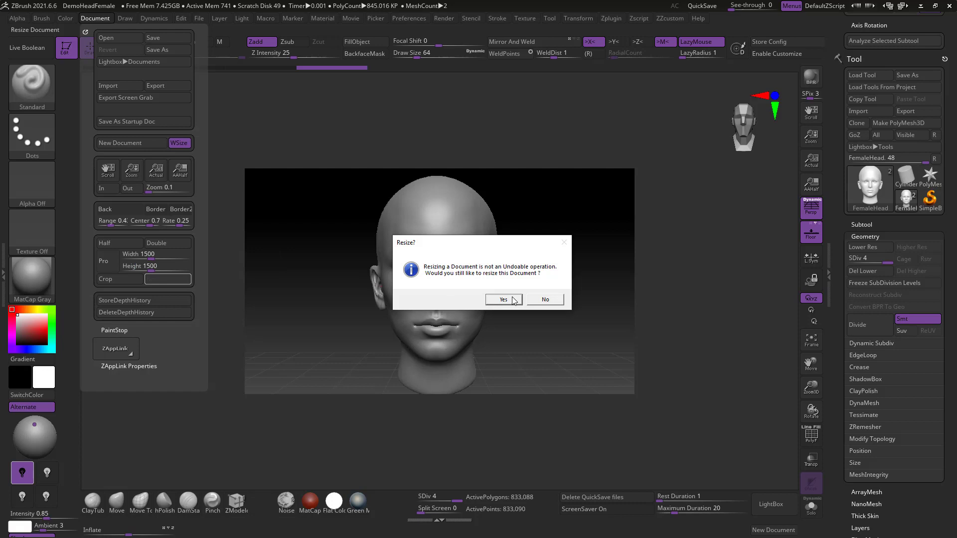
{"action": "left_click", "coordinate": [504, 299]}
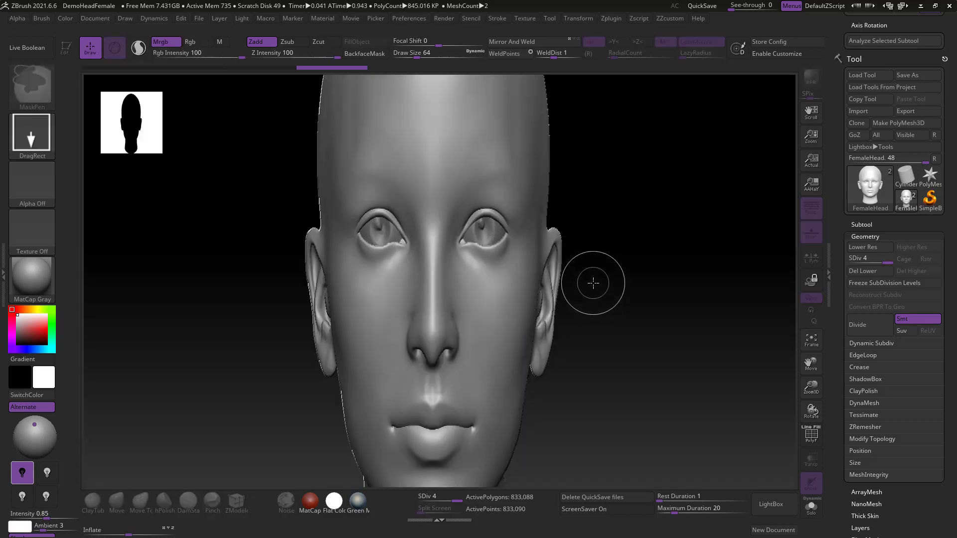
- Clear the distorted head from the canvas, draw it again facing front, and put it in Edit mode
{"action": "key", "text": "ctrl+n"}
{"action": "left_click_drag", "start_coordinate": [420, 282], "coordinate": [434, 352]}
{"action": "key", "text": "t"}
{"action": "key", "text": "f"}
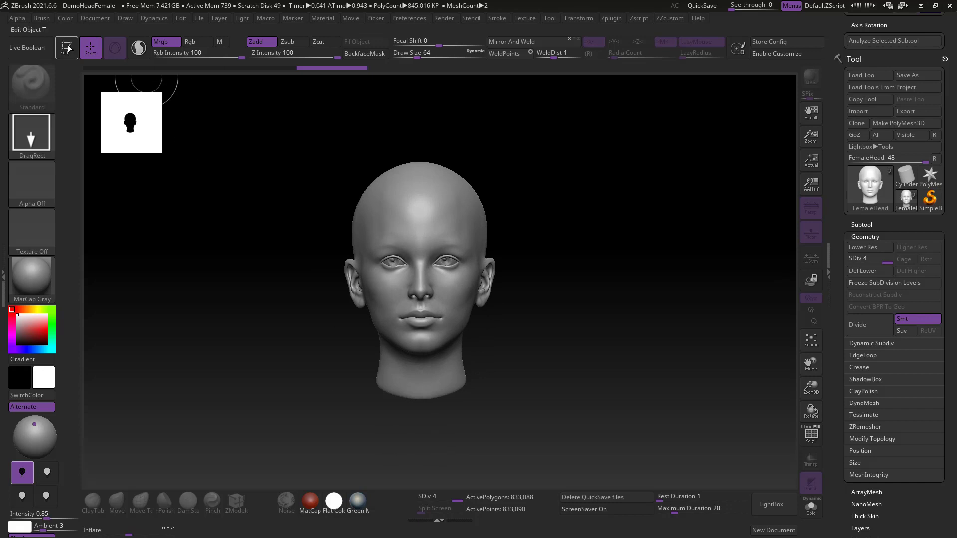
{"action": "left_click", "coordinate": [66, 47]}
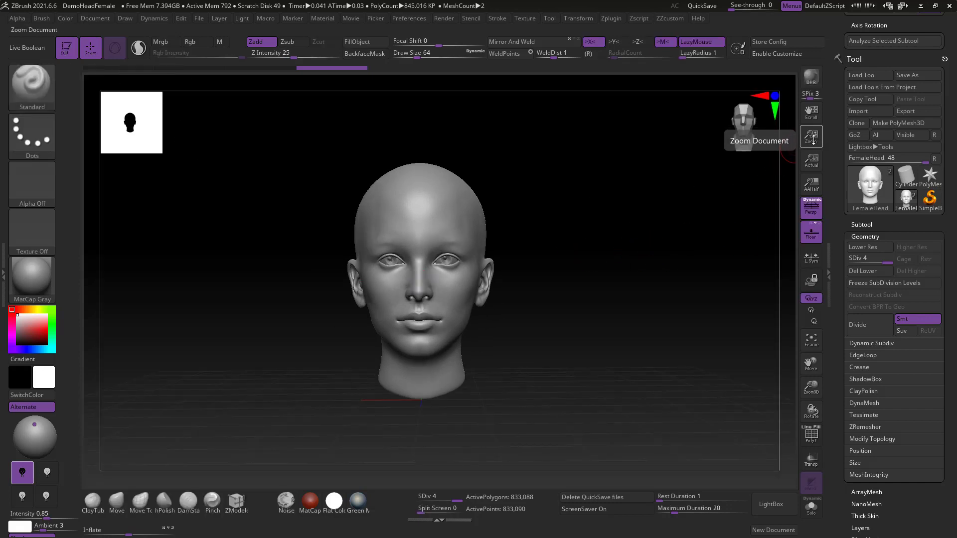
- Frame the head so it fills the square document, with the whole canvas in view
{"action": "right_click_drag", "start_coordinate": [549, 333], "coordinate": [518, 233], "text": "ctrl"}
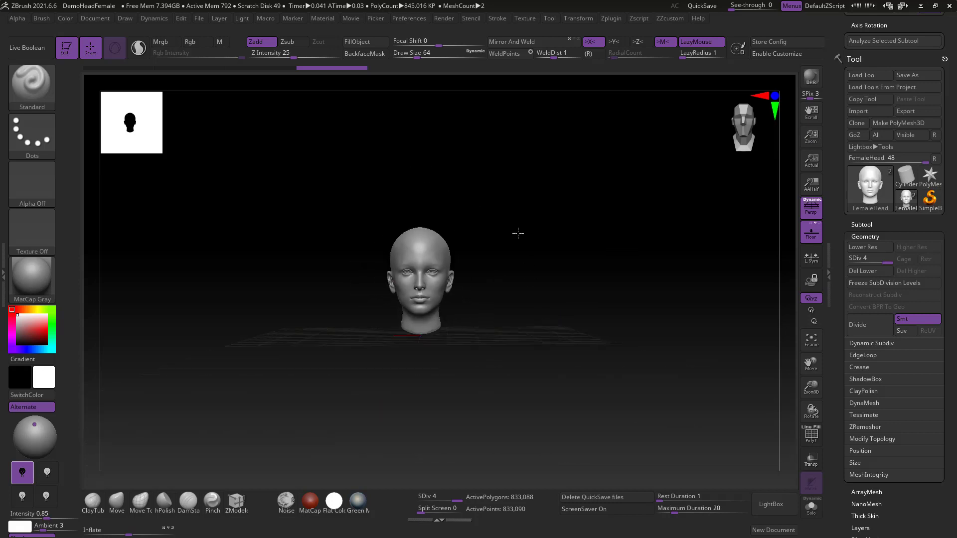
{"action": "left_click_drag", "start_coordinate": [510, 205], "coordinate": [564, 334], "text": "alt"}
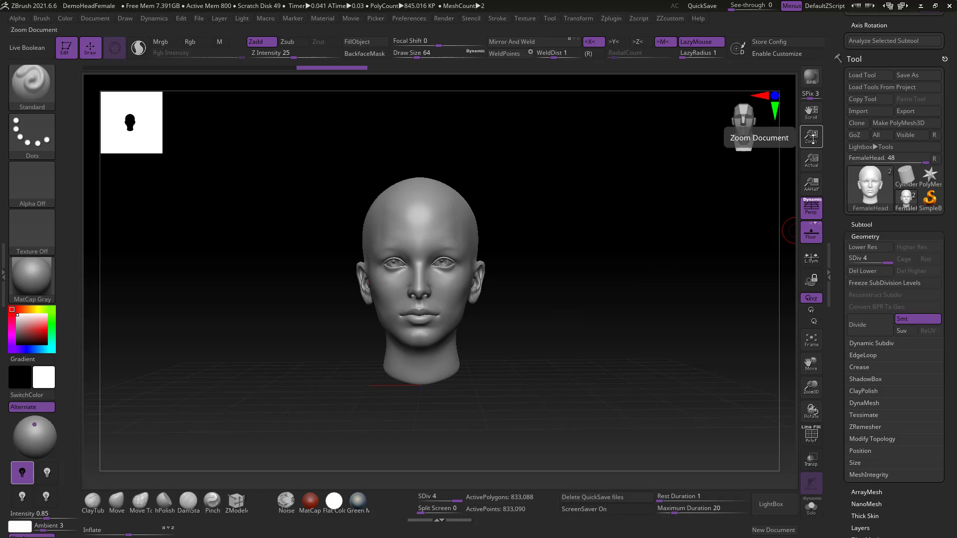
{"action": "left_click_drag", "start_coordinate": [812, 138], "coordinate": [552, 359]}
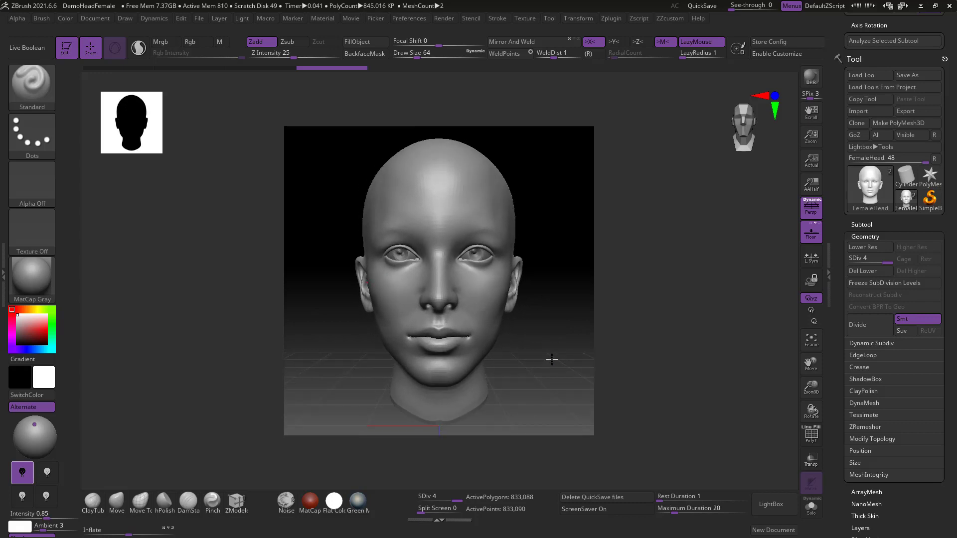
- Compare the head with perspective distortion off and on, leaving perspective on
{"action": "left_click", "coordinate": [811, 209]}
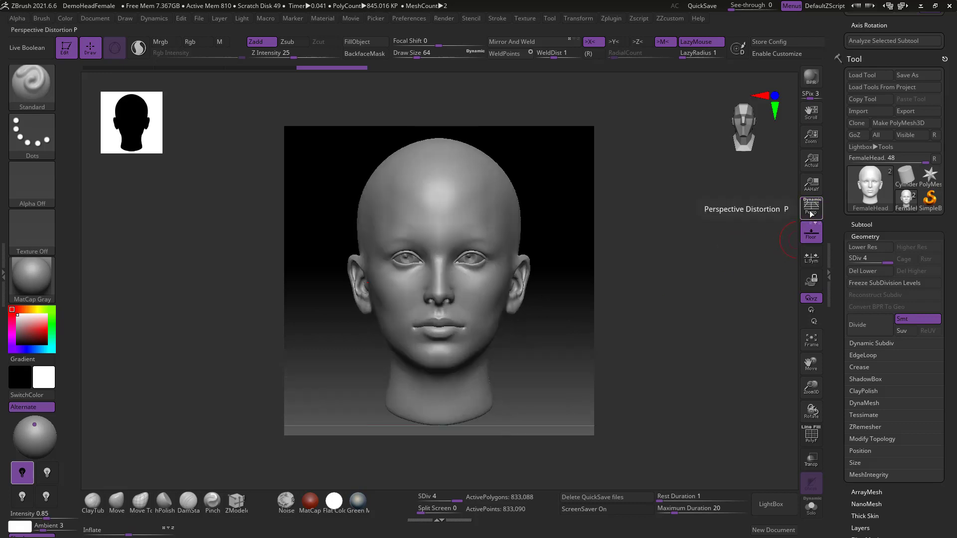
{"action": "left_click", "coordinate": [810, 209]}
{"action": "left_click", "coordinate": [811, 210]}
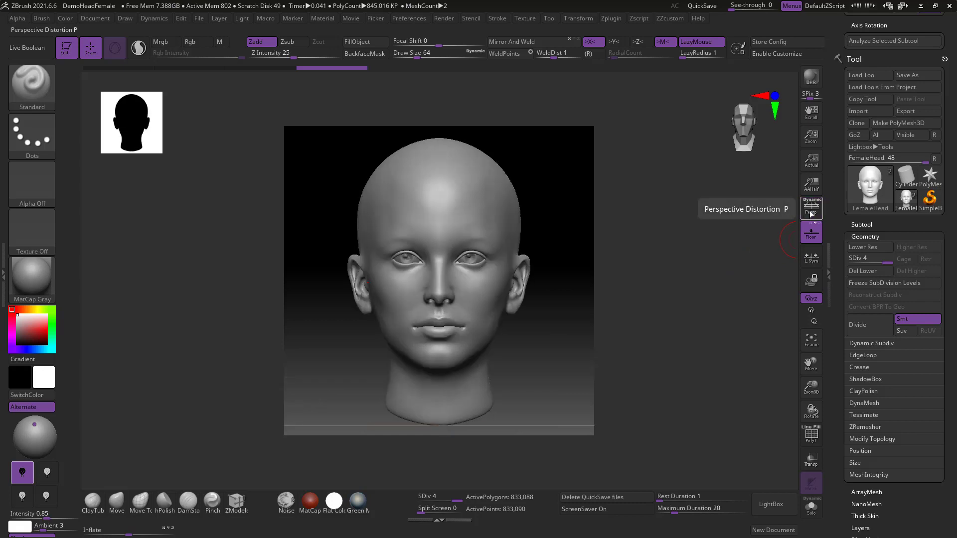
{"action": "left_click", "coordinate": [811, 212]}
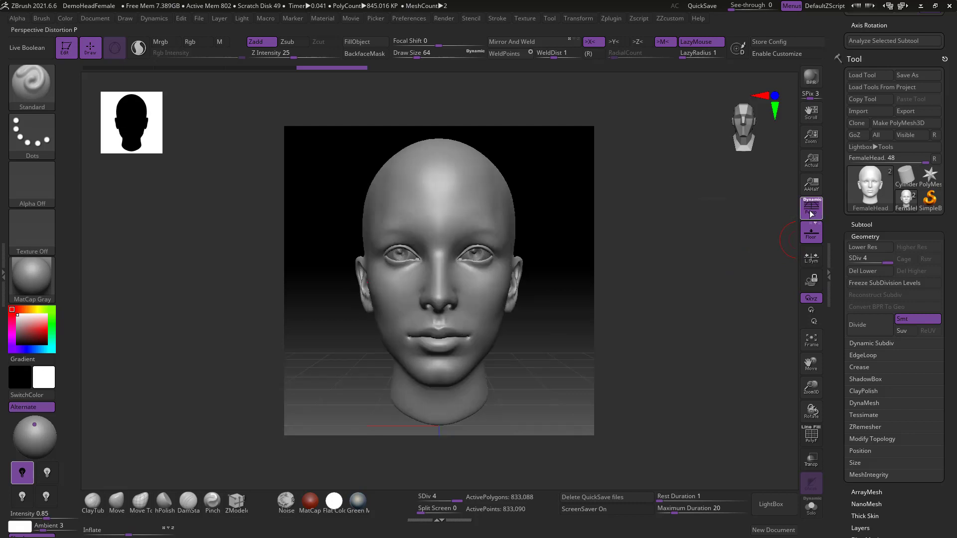
- Render the head with Best Preview Render, keeping perspective distortion on, to generate the BPR render passes
{"action": "left_click", "coordinate": [811, 211]}
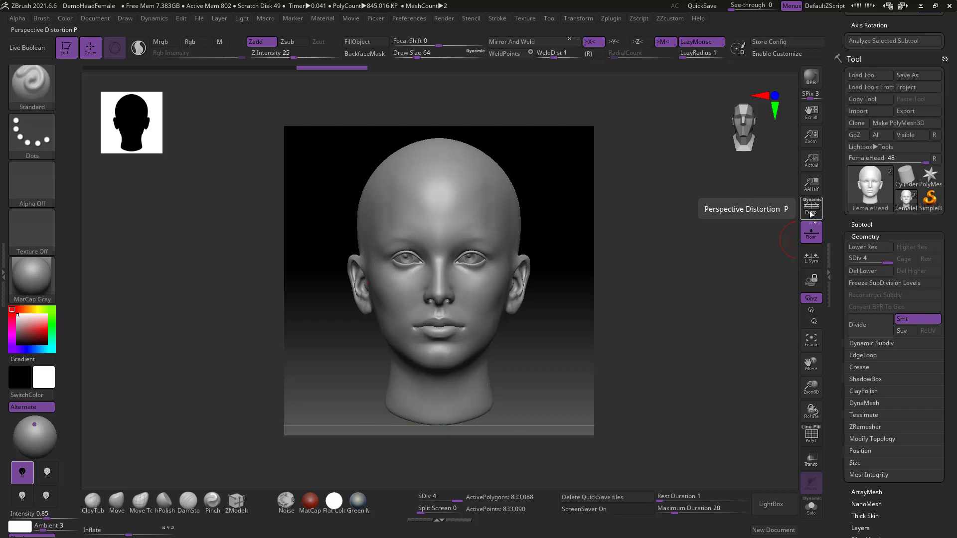
{"action": "left_click", "coordinate": [811, 212]}
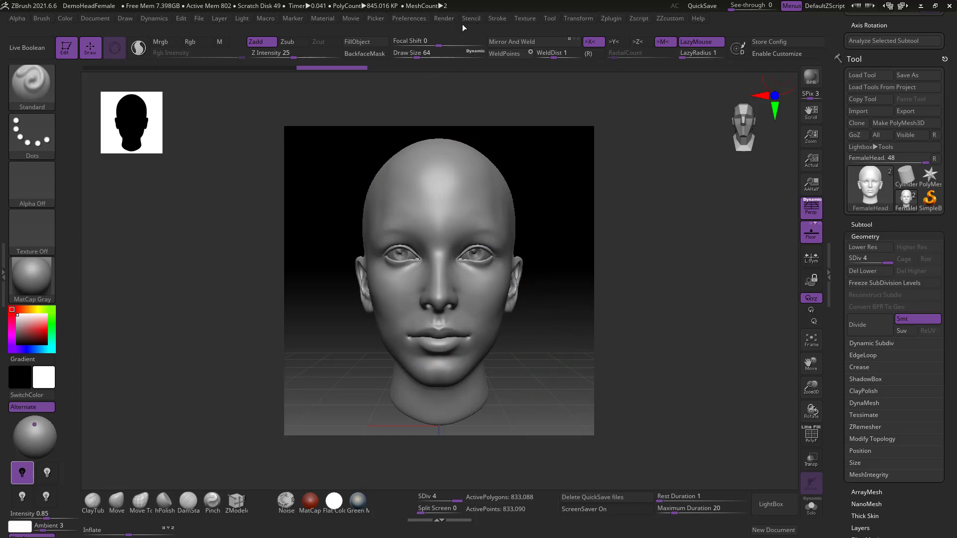
{"action": "left_click", "coordinate": [444, 19]}
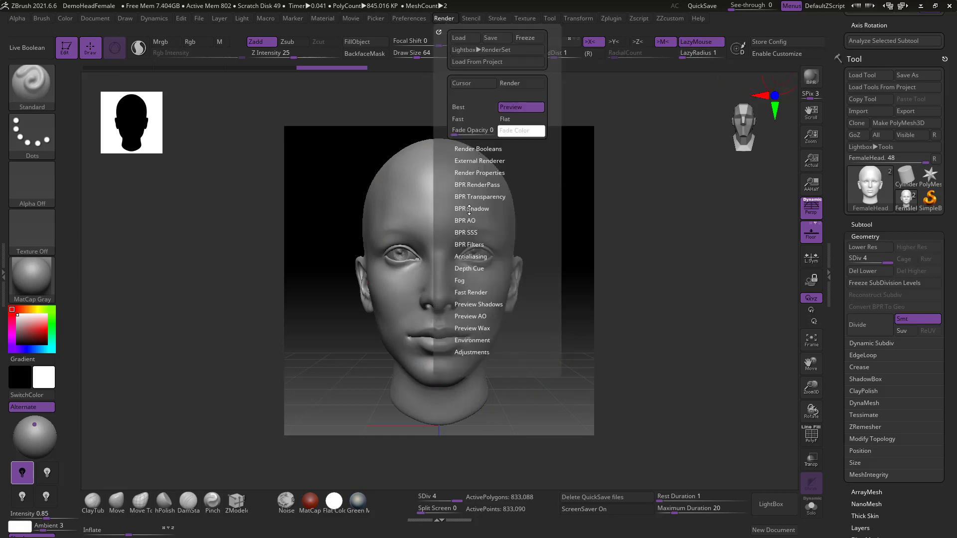
{"action": "left_click", "coordinate": [477, 186]}
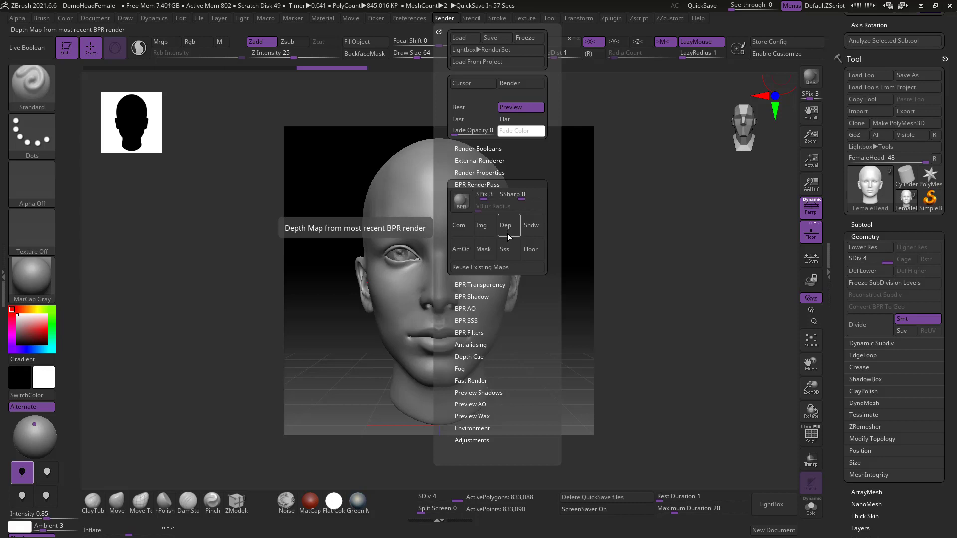
{"action": "left_click", "coordinate": [443, 18]}
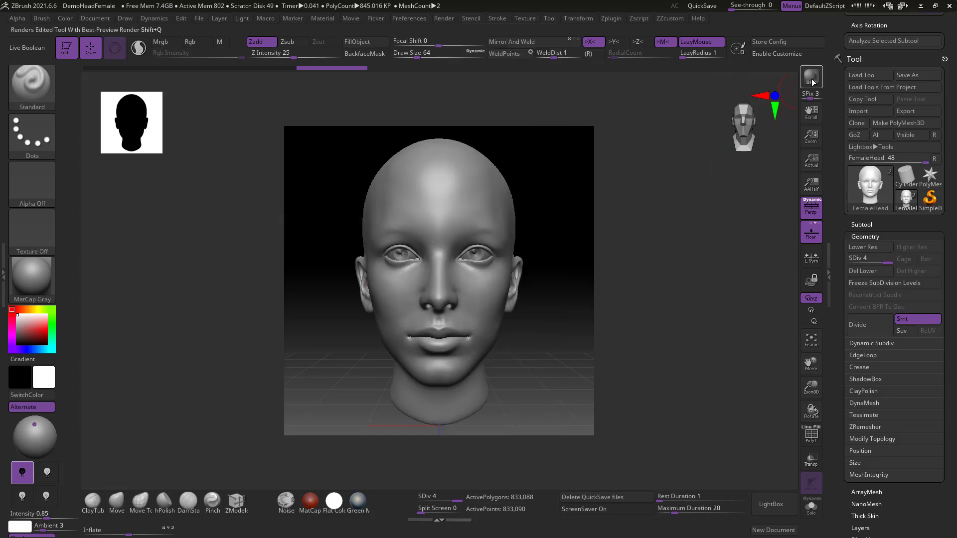
{"action": "left_click", "coordinate": [811, 81]}
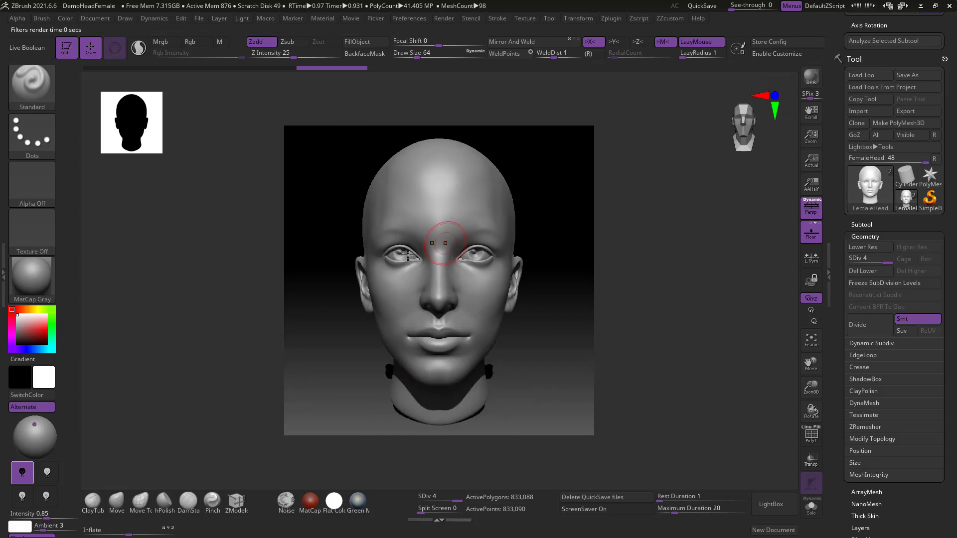
{"action": "key", "text": "o"}
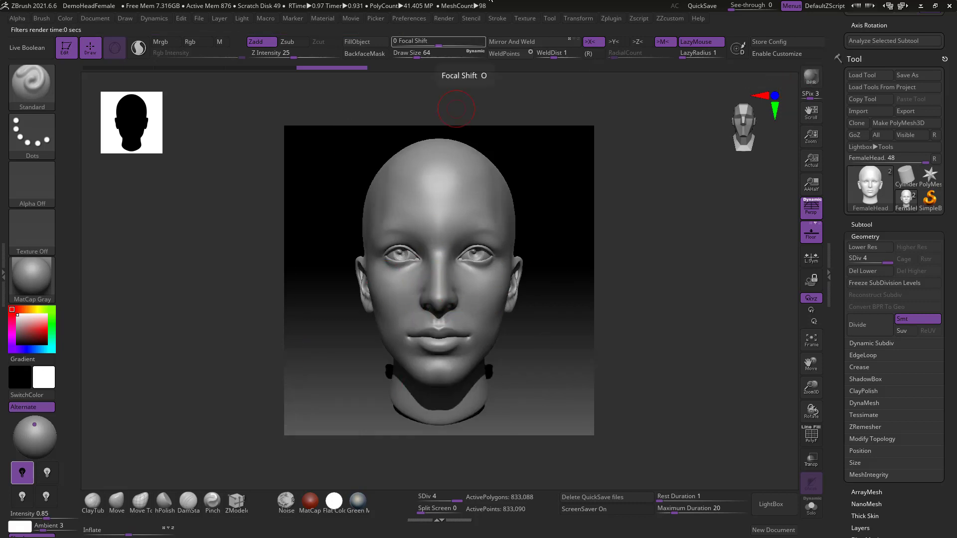
- Export the Depth map from the BPR render passes to the Desktop as a Photoshop PSD file named FaceDepth
{"action": "left_click", "coordinate": [444, 17]}
{"action": "mouse_move", "coordinate": [502, 220]}
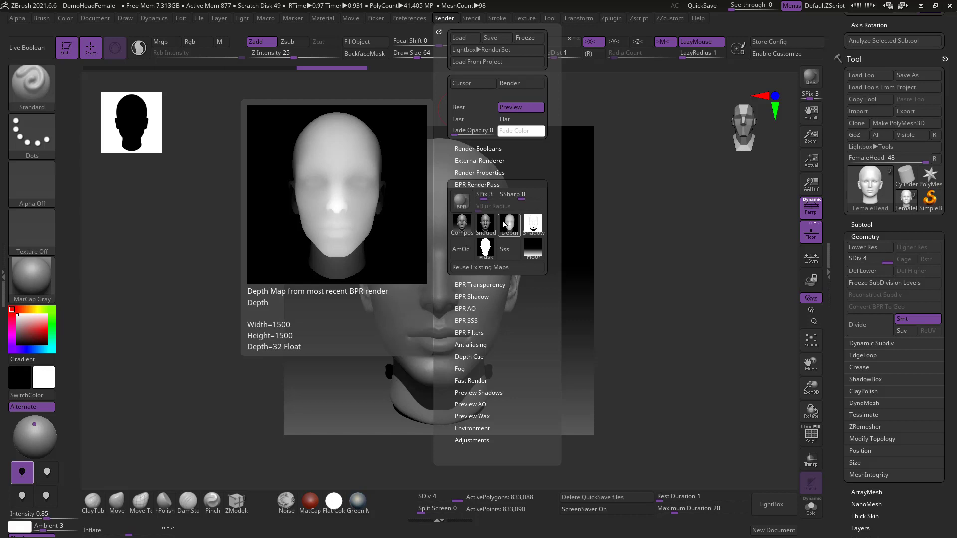
{"action": "left_click", "coordinate": [504, 220]}
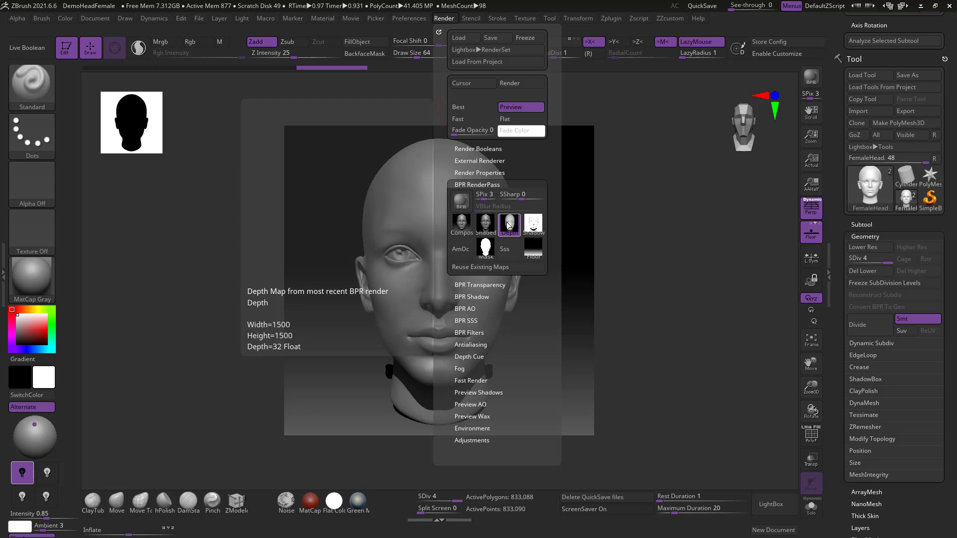
{"action": "left_click_drag", "start_coordinate": [178, 11], "coordinate": [320, 42]}
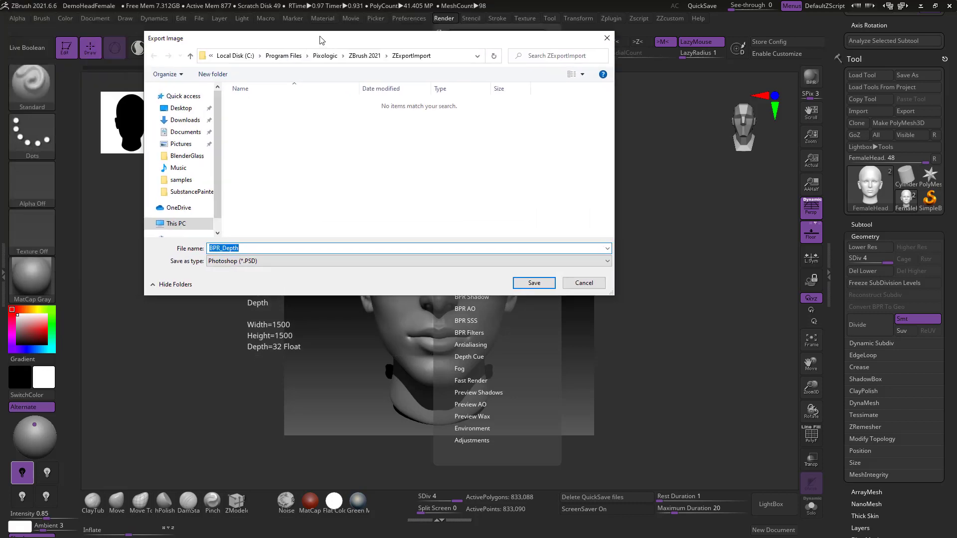
{"action": "left_click", "coordinate": [182, 108]}
{"action": "double_click", "coordinate": [255, 248]}
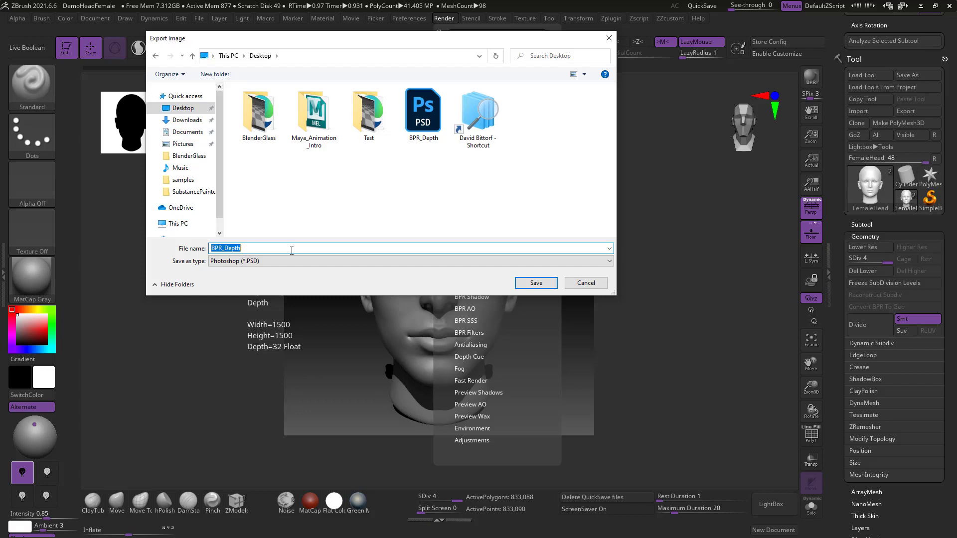
{"action": "type", "text": "Face"}
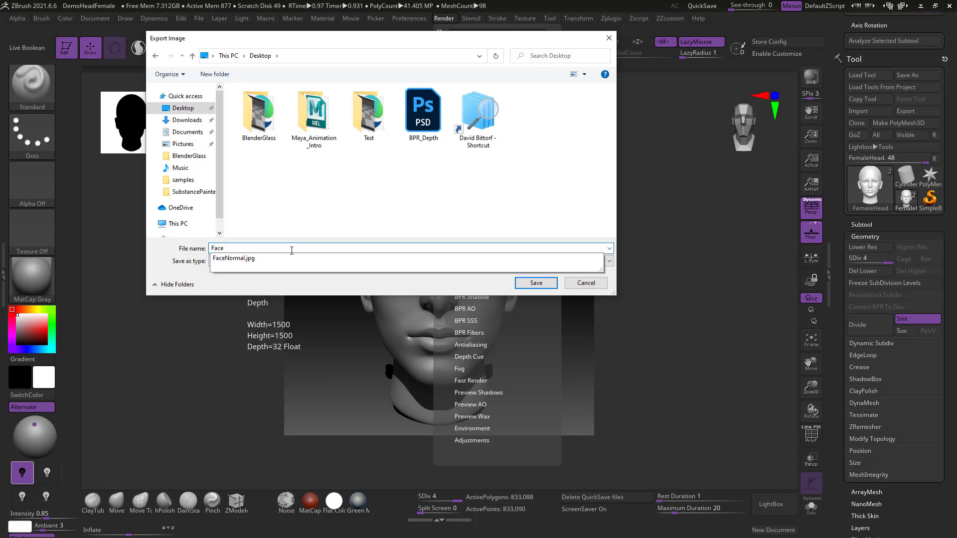
{"action": "type", "text": "Depth"}
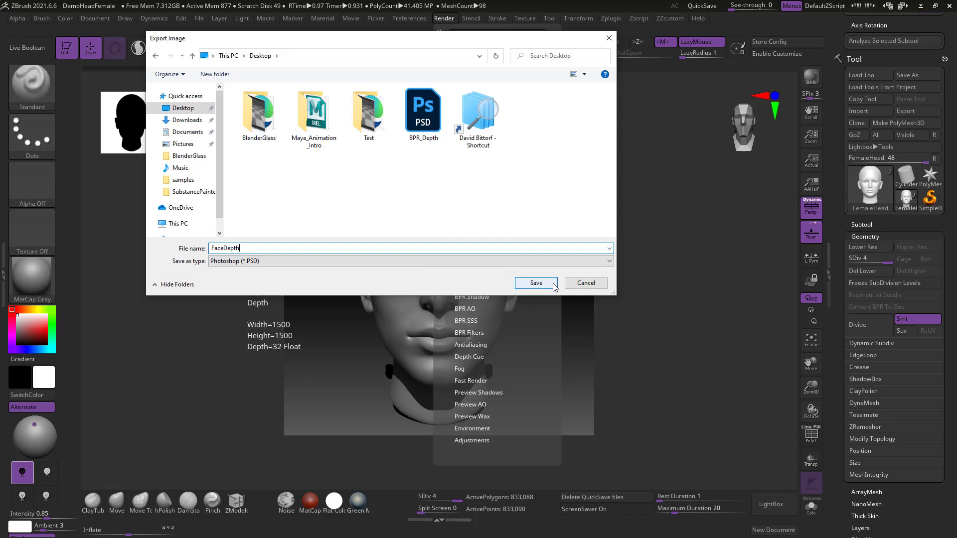
{"action": "left_click", "coordinate": [537, 283]}
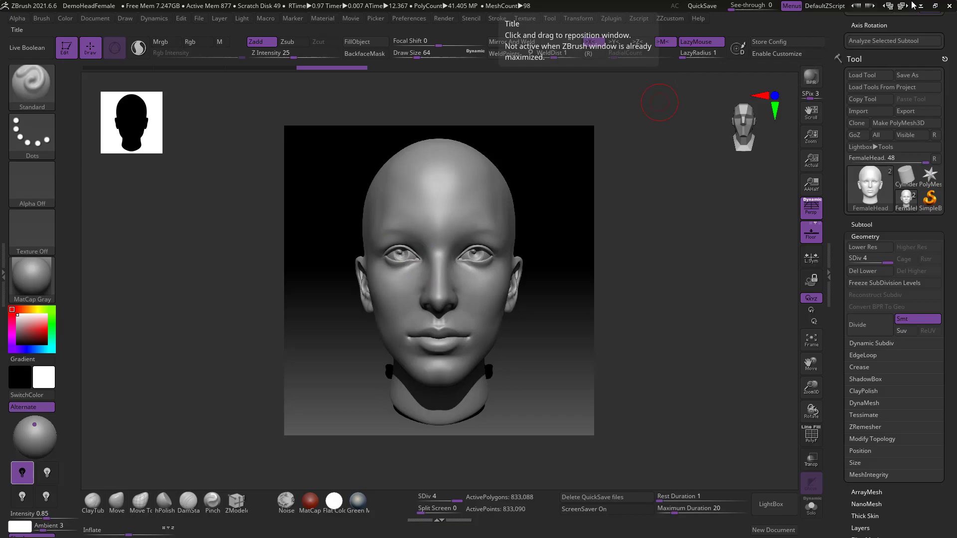
- Shrink the ZBrush window, launch Adobe Substance 3D Painter from the desktop, and dismiss its home screen
{"action": "left_click", "coordinate": [935, 5]}
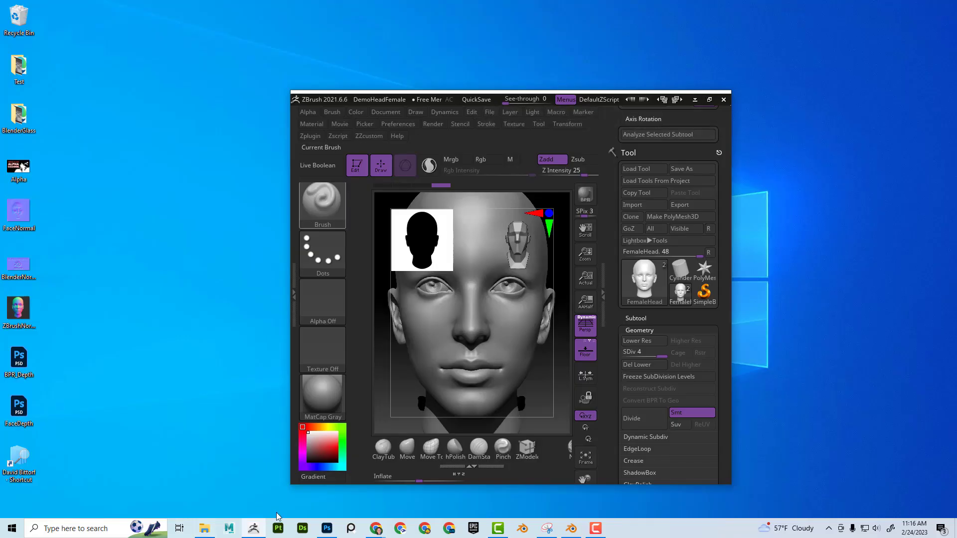
{"action": "left_click", "coordinate": [279, 528]}
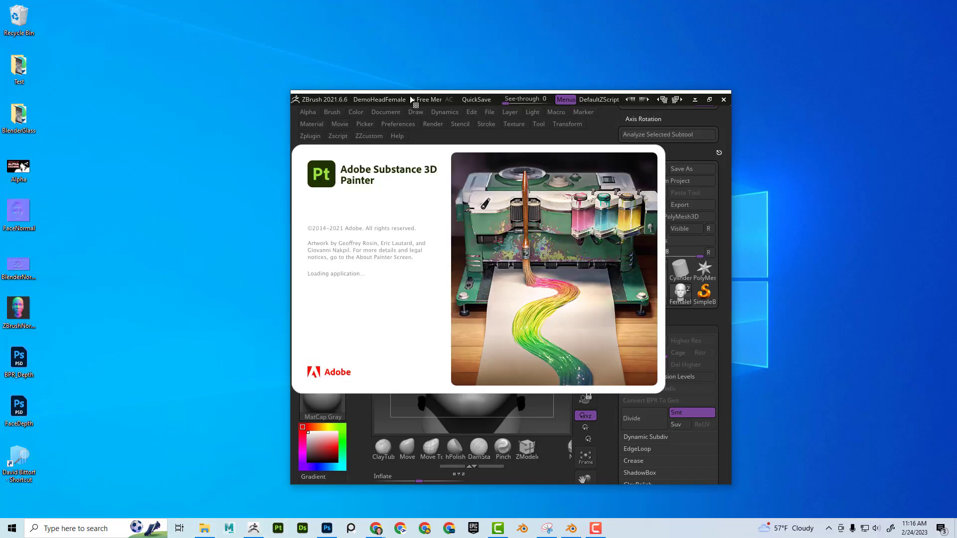
{"action": "mouse_move", "coordinate": [411, 98]}
{"action": "left_mouse_down"}
{"action": "mouse_move", "coordinate": [865, 37]}
{"action": "mouse_move", "coordinate": [955, 0]}
{"action": "mouse_move", "coordinate": [697, 0]}
{"action": "left_mouse_up"}
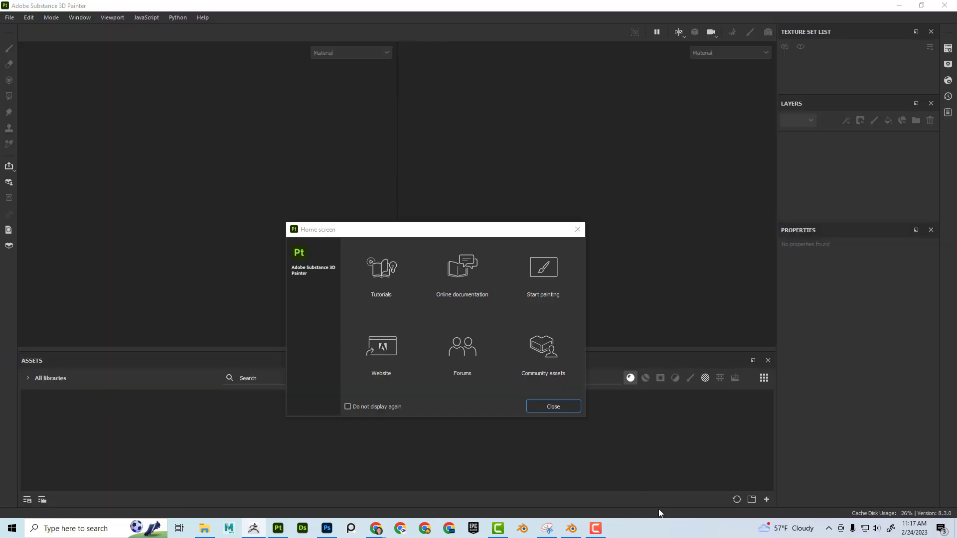
{"action": "left_click", "coordinate": [555, 406]}
- Open the MeetMat sample project from the samples folder
{"action": "left_click", "coordinate": [9, 18]}
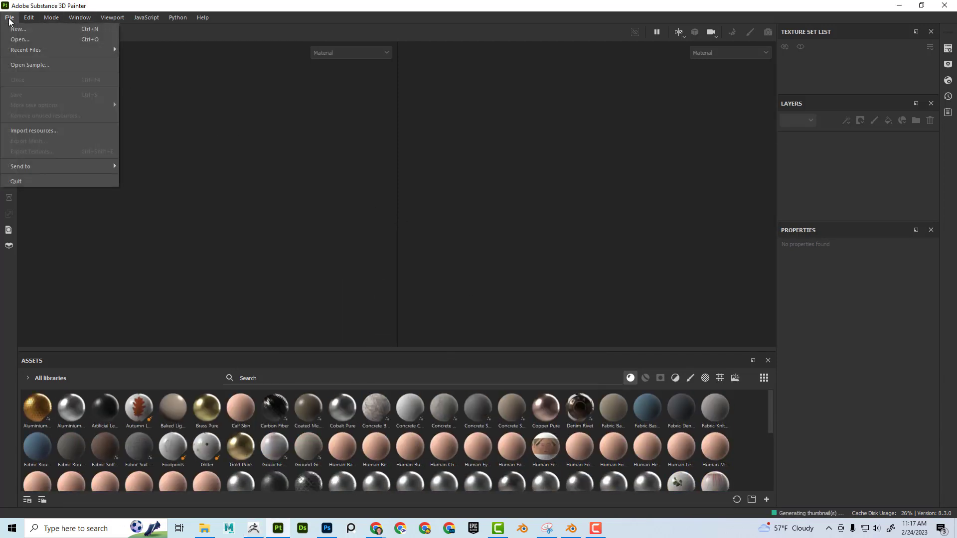
{"action": "left_click", "coordinate": [20, 65]}
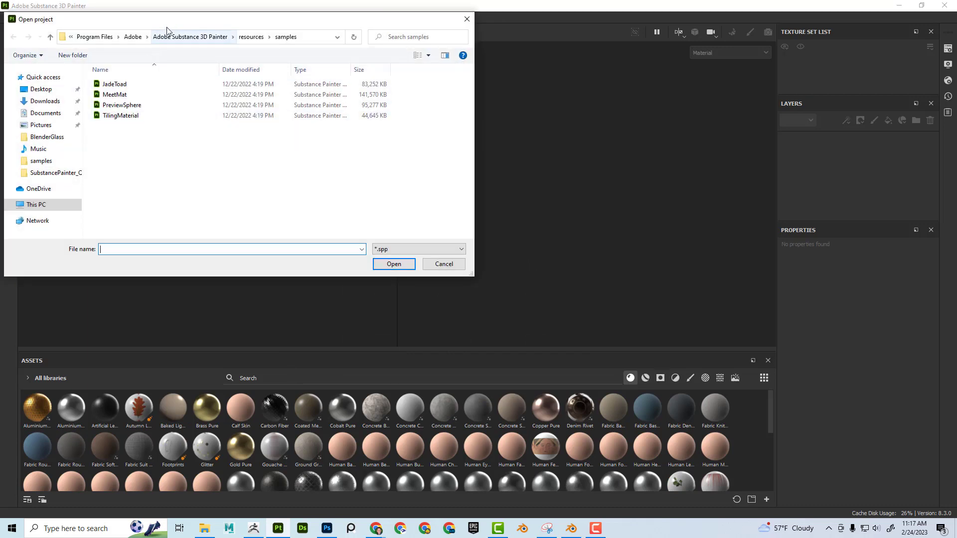
{"action": "left_click_drag", "start_coordinate": [209, 19], "coordinate": [280, 34]}
{"action": "left_click", "coordinate": [189, 109]}
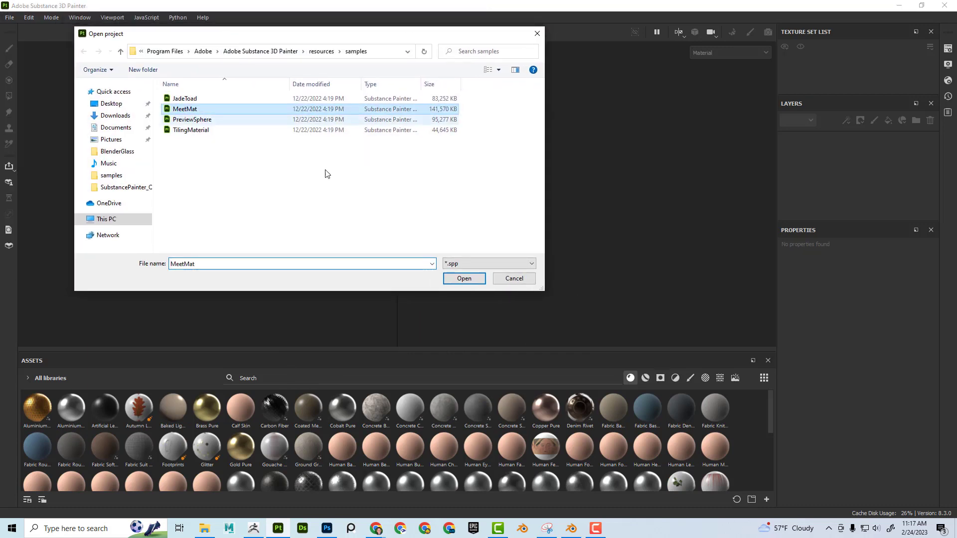
{"action": "left_click", "coordinate": [469, 279]}
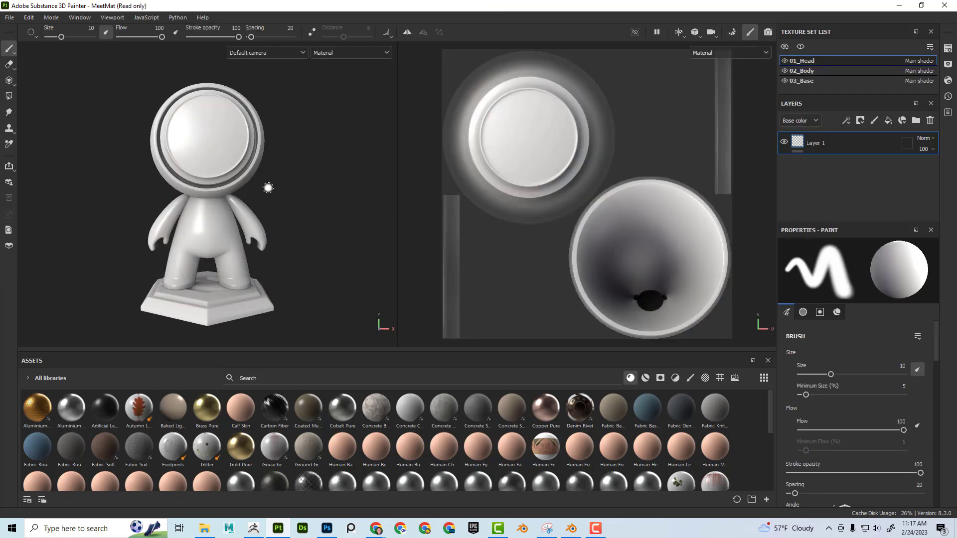
- Enlarge the Assets area below the viewports so that more rows of the library fit
{"action": "mouse_move", "coordinate": [268, 188]}
{"action": "left_mouse_down", "text": "alt"}
{"action": "mouse_move", "coordinate": [331, 187]}
{"action": "mouse_move", "coordinate": [198, 179]}
{"action": "mouse_move", "coordinate": [333, 189]}
{"action": "left_mouse_up", "text": "alt"}
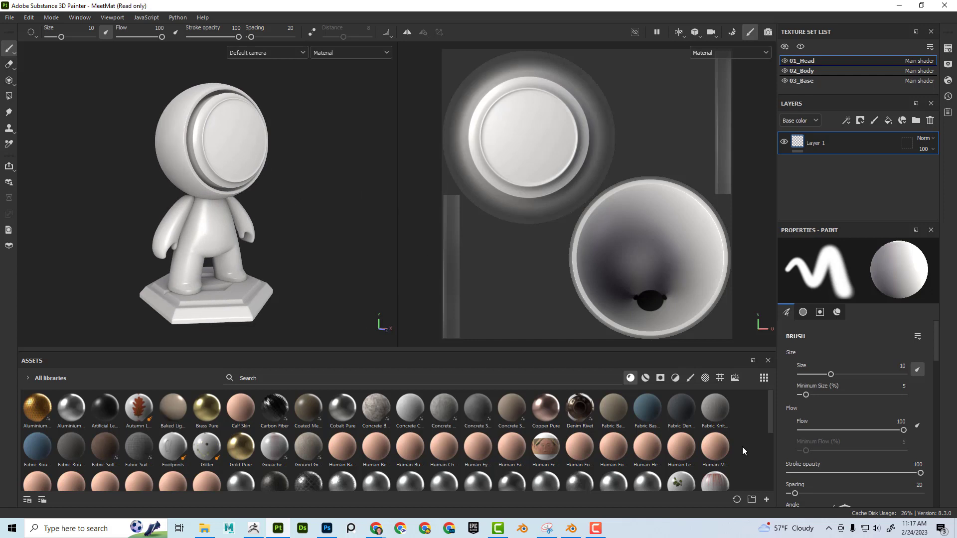
{"action": "left_click_drag", "start_coordinate": [638, 351], "coordinate": [639, 301]}
{"action": "left_click_drag", "start_coordinate": [769, 399], "coordinate": [772, 459]}
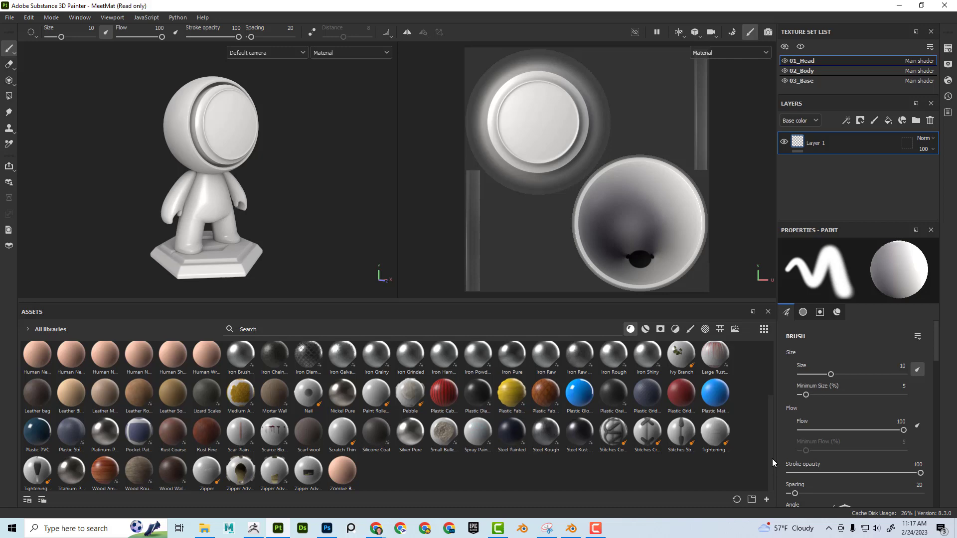
- Start a resource import and add the FaceDepth PSD file from the Desktop
{"action": "left_click", "coordinate": [766, 499]}
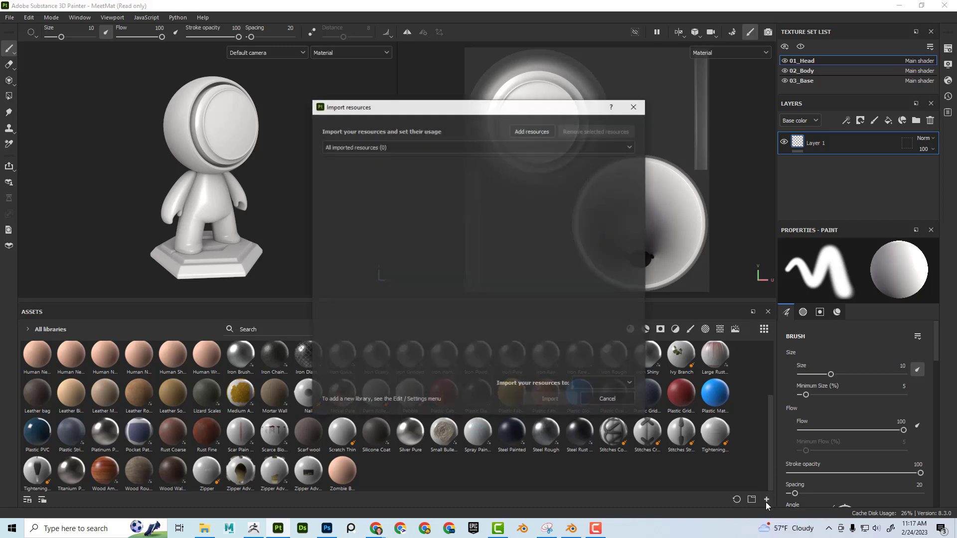
{"action": "left_click", "coordinate": [531, 133]}
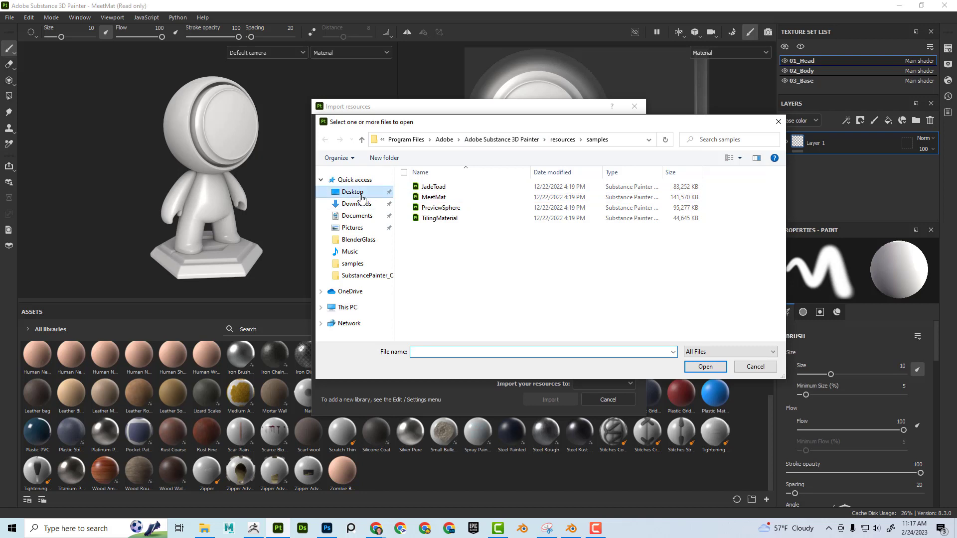
{"action": "left_click", "coordinate": [352, 192]}
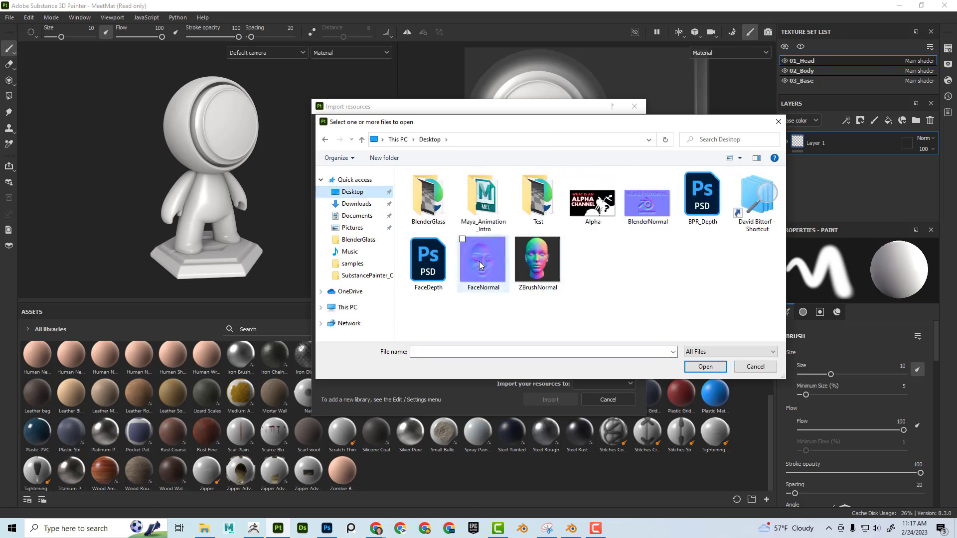
{"action": "left_click", "coordinate": [421, 259]}
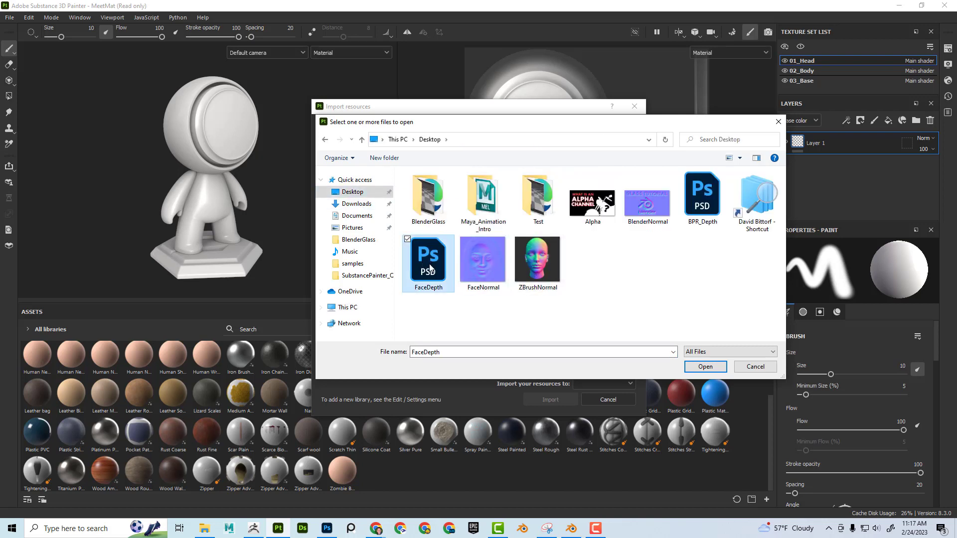
{"action": "left_click", "coordinate": [704, 369]}
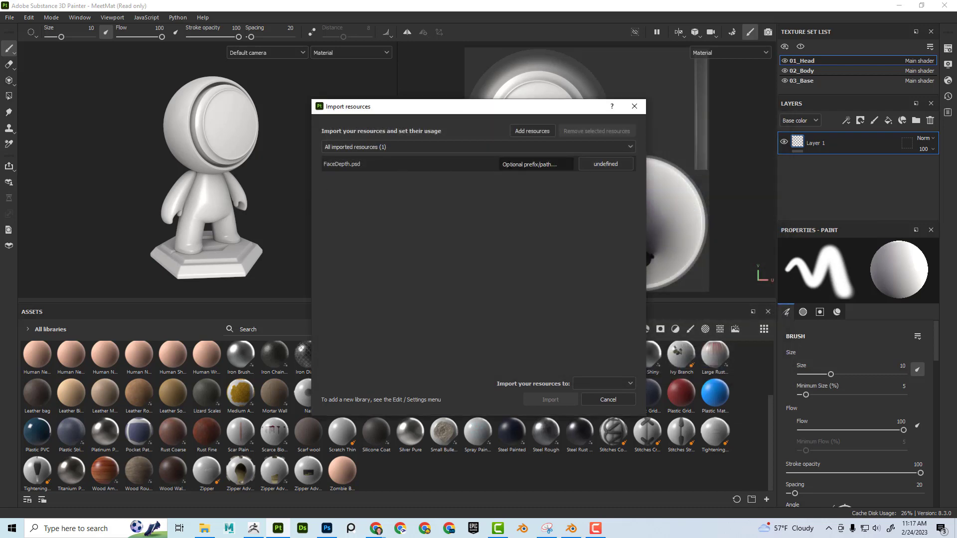
- Give FaceDepth.psd the prefix custom and the usage texture, and import it into project 'MeetMat'
{"action": "left_click", "coordinate": [514, 167]}
{"action": "type", "text": "custom"}
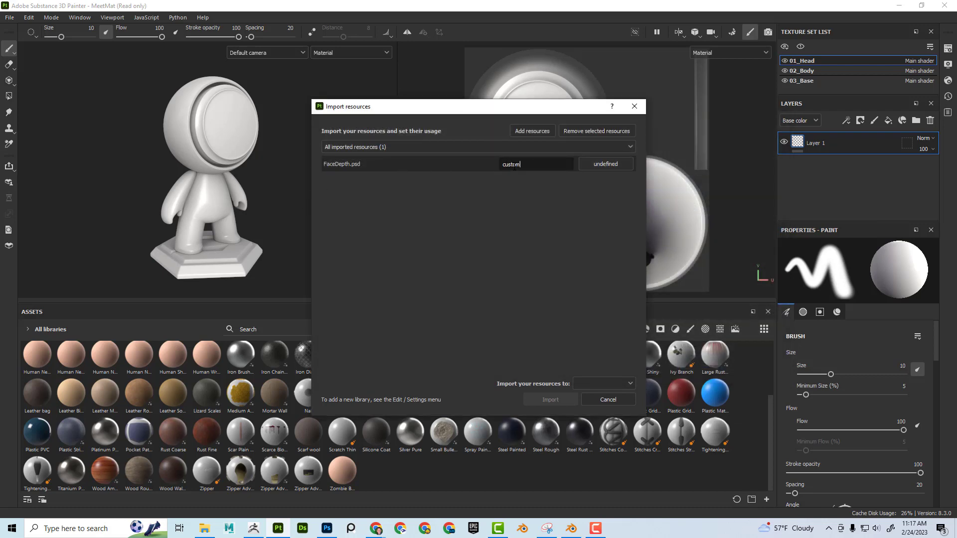
{"action": "left_click", "coordinate": [609, 167]}
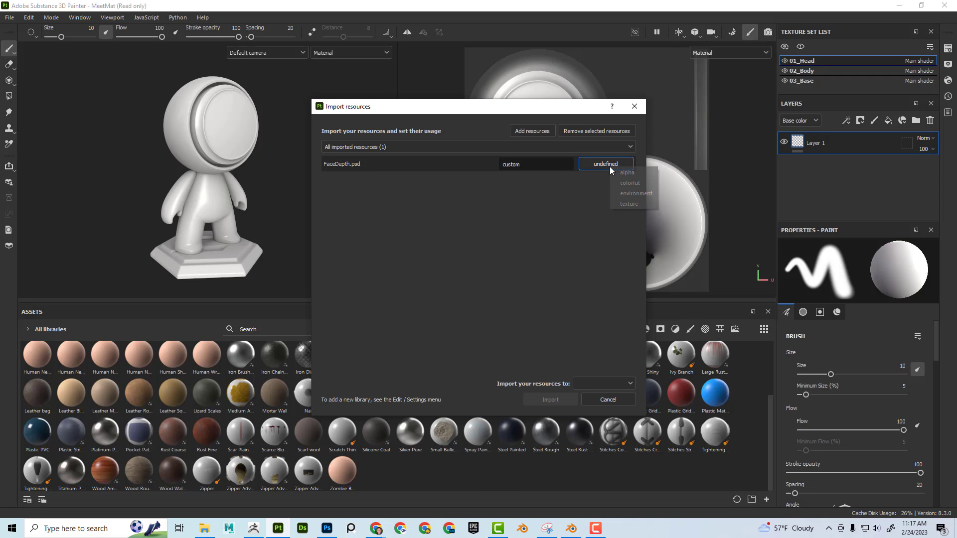
{"action": "left_click", "coordinate": [625, 204]}
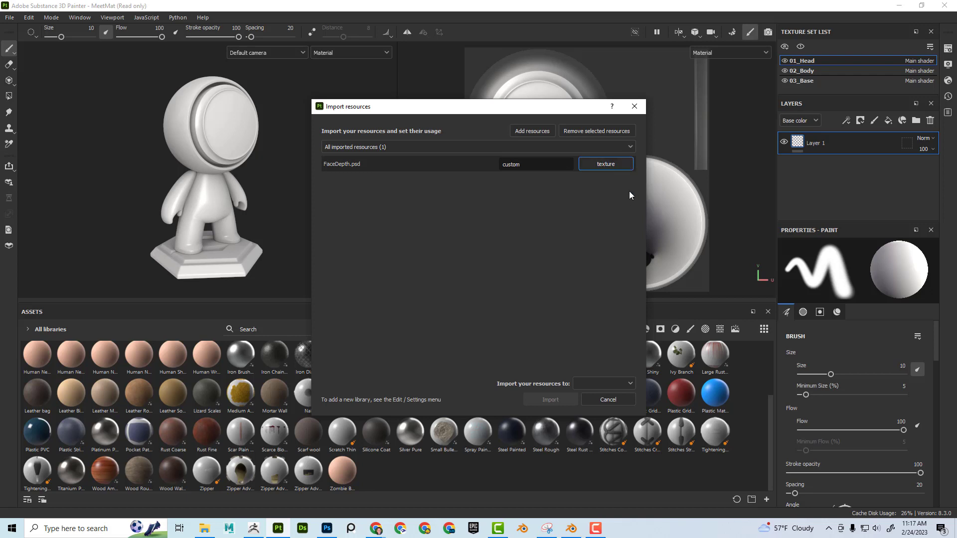
{"action": "left_click", "coordinate": [596, 383]}
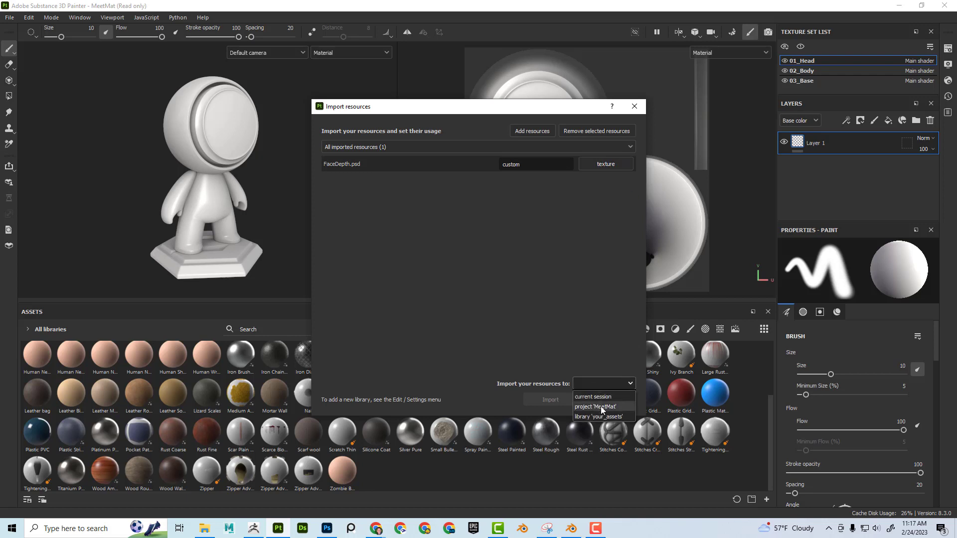
{"action": "left_click", "coordinate": [602, 406]}
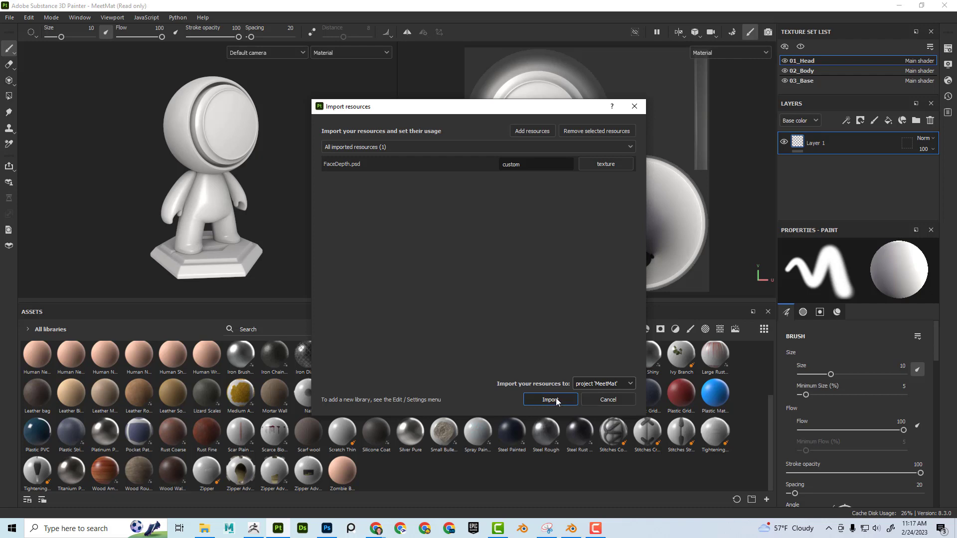
{"action": "left_click", "coordinate": [550, 400]}
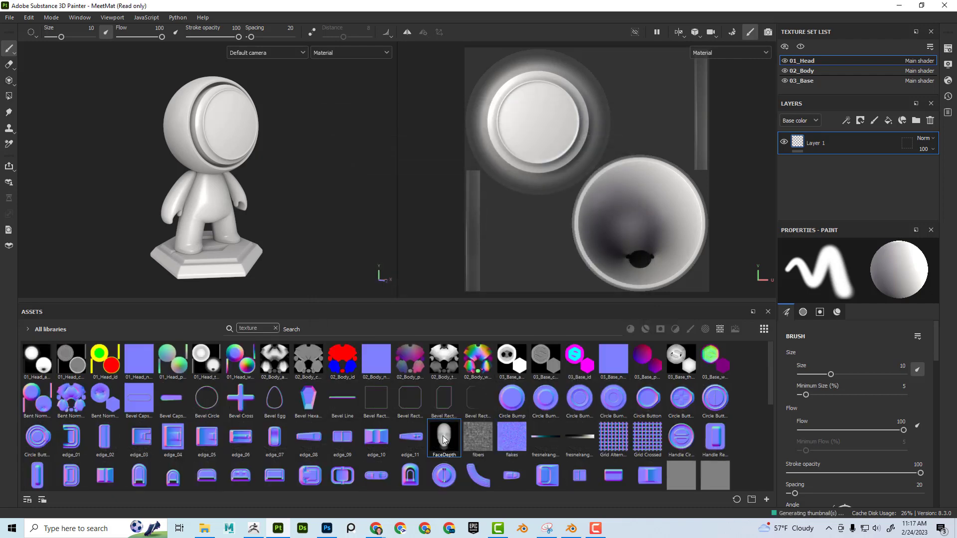
- Search the texture assets in the library for custom
{"action": "left_click", "coordinate": [301, 331]}
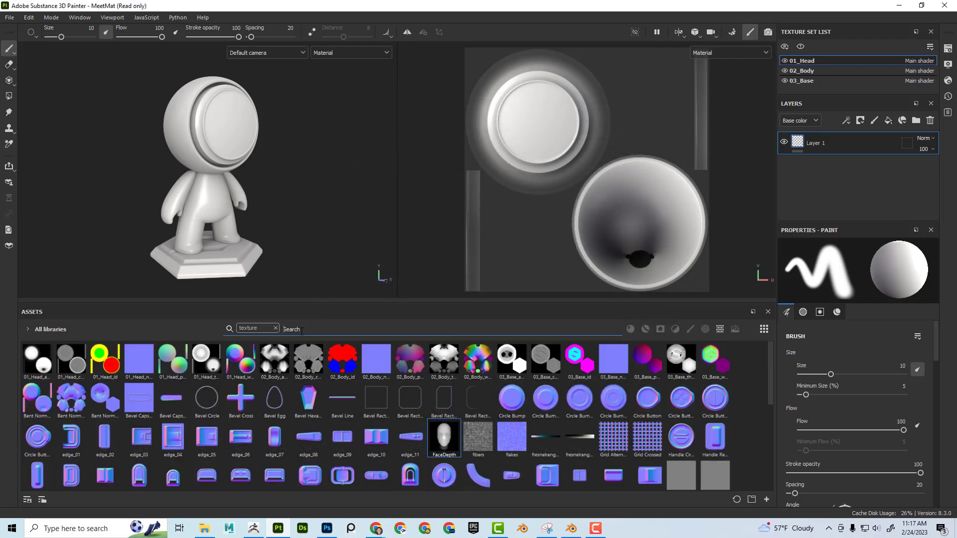
{"action": "type", "text": "custom"}
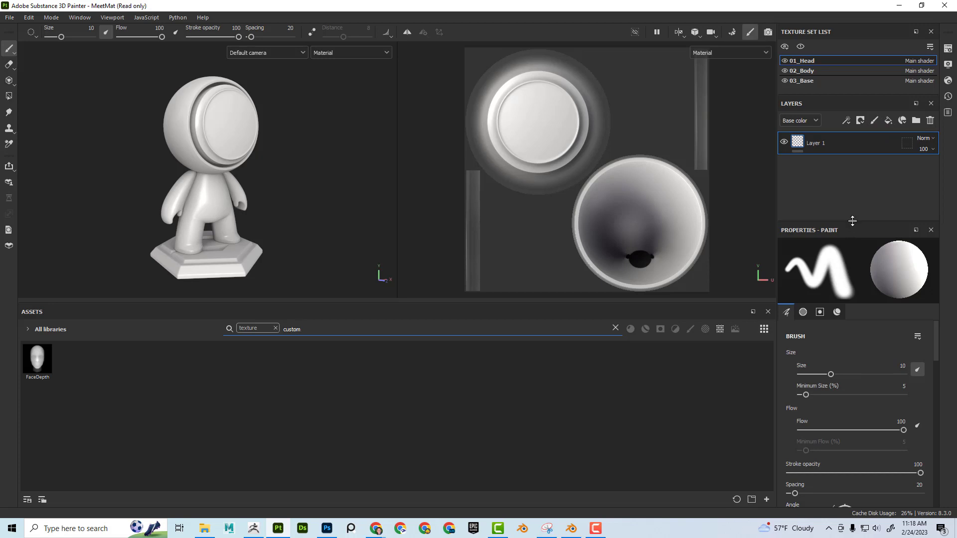
- Switch off the brush's color, metal, rough and nrm channels and assign the FaceDepth texture to its height channel
{"action": "scroll", "coordinate": [839, 410], "scroll_direction": "down", "scroll_amount": 5}
{"action": "scroll", "coordinate": [841, 409], "scroll_direction": "down", "scroll_amount": 4}
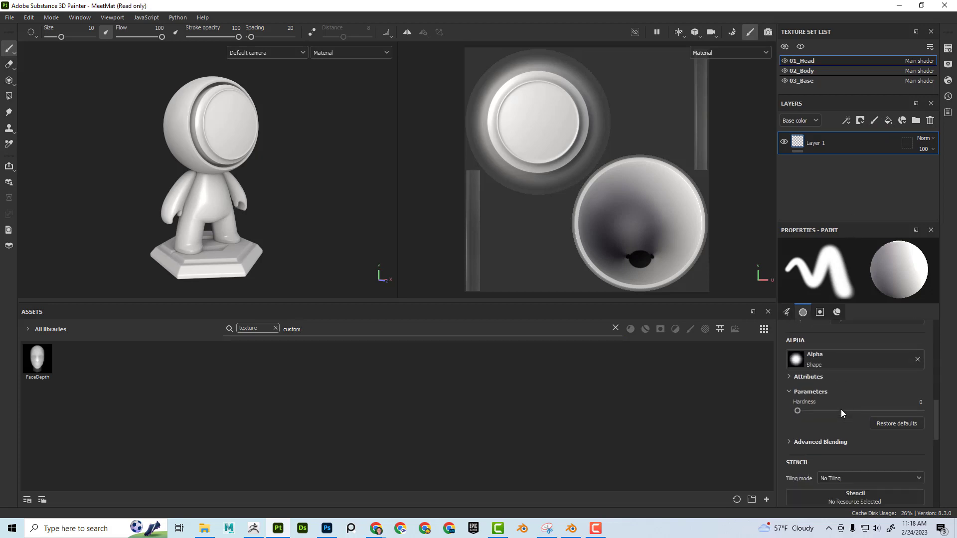
{"action": "scroll", "coordinate": [842, 406], "scroll_direction": "up", "scroll_amount": 3}
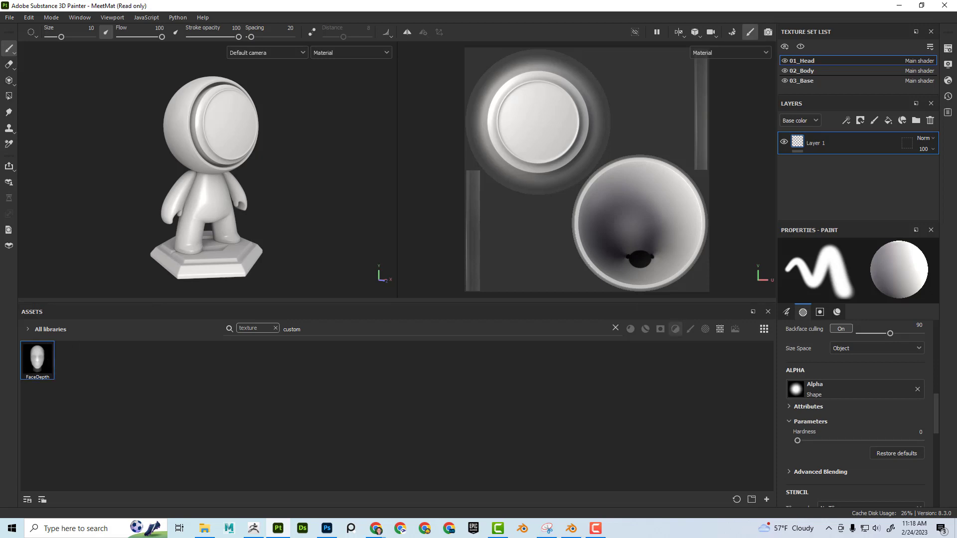
{"action": "scroll", "coordinate": [863, 411], "scroll_direction": "down", "scroll_amount": 5}
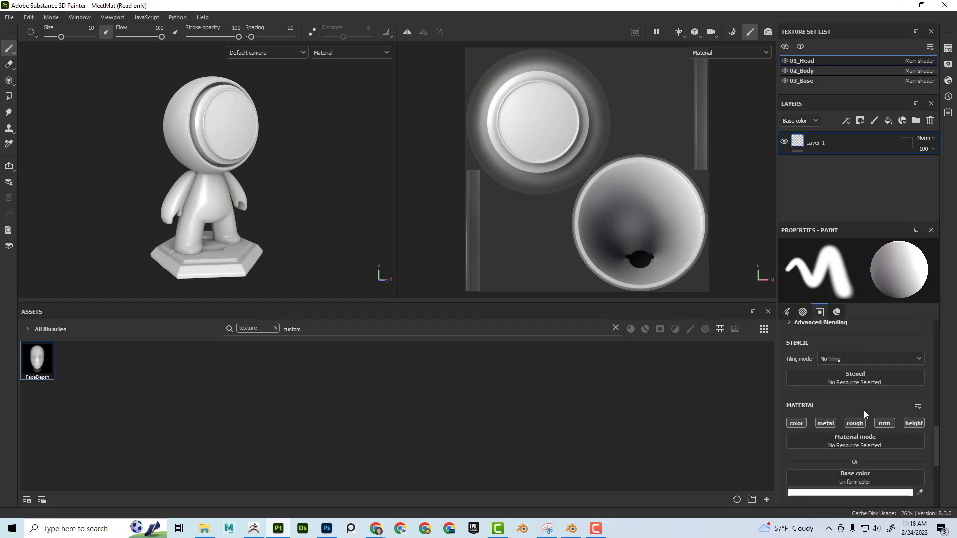
{"action": "left_click", "coordinate": [793, 393]}
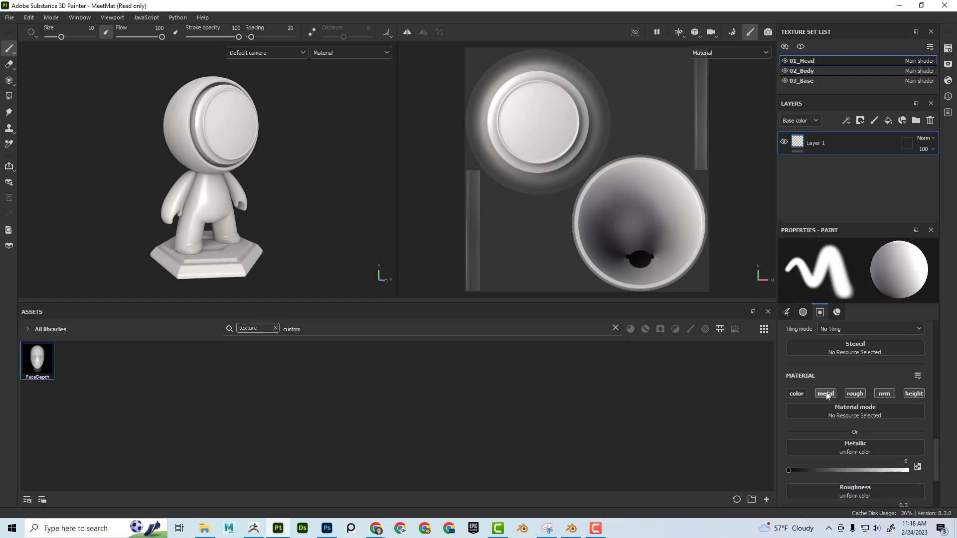
{"action": "left_click", "coordinate": [825, 393]}
{"action": "left_click", "coordinate": [854, 393]}
{"action": "left_click", "coordinate": [884, 394]}
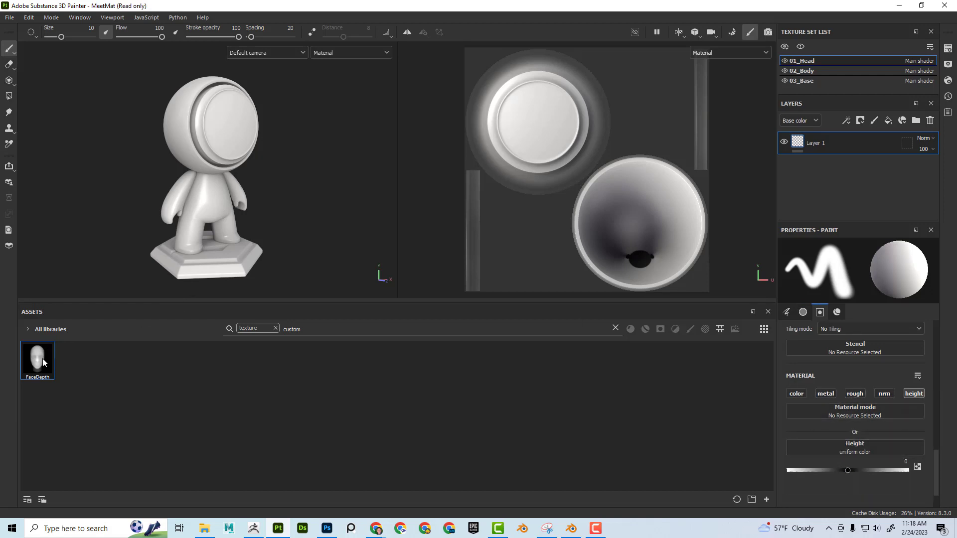
{"action": "left_click_drag", "start_coordinate": [43, 358], "coordinate": [832, 447]}
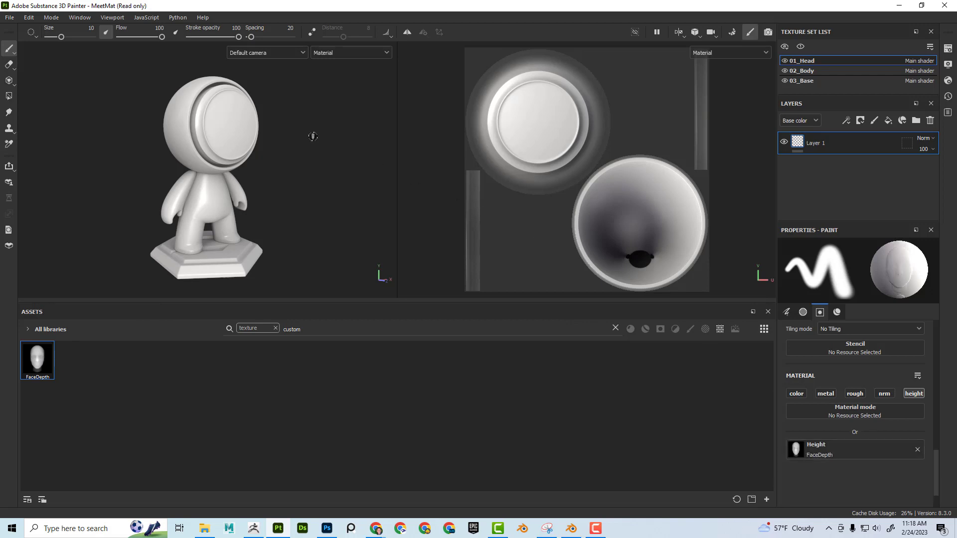
- Face the head's front disc, enlarge the brush to about 64 so it fills the disc, and stamp the FaceDepth face once
{"action": "left_click_drag", "start_coordinate": [270, 125], "coordinate": [248, 142], "text": "alt"}
{"action": "scroll", "coordinate": [235, 136], "scroll_direction": "up", "scroll_amount": 4}
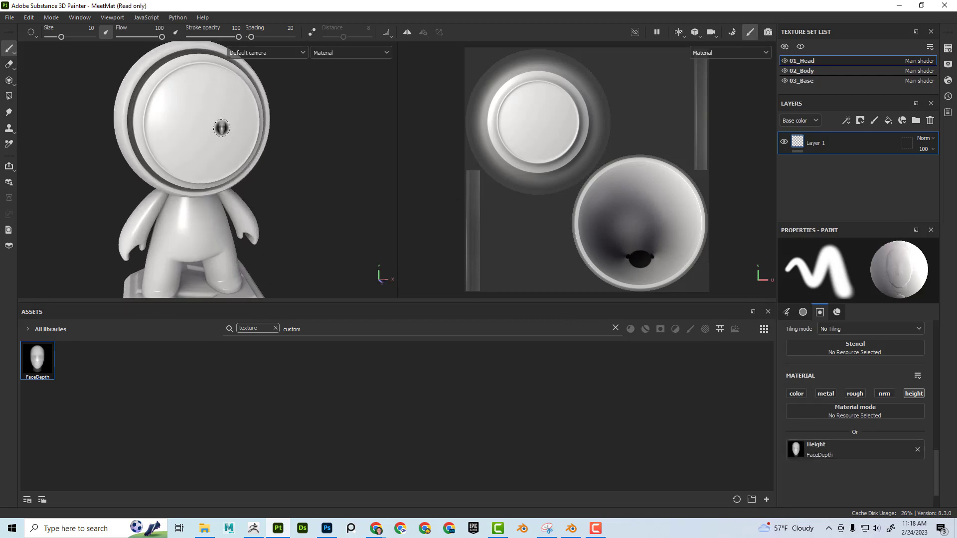
{"action": "mouse_move", "coordinate": [205, 126]}
{"action": "right_mouse_down", "text": "ctrl"}
{"action": "mouse_move", "coordinate": [222, 126]}
{"action": "mouse_move", "coordinate": [206, 125]}
{"action": "mouse_move", "coordinate": [205, 107]}
{"action": "right_mouse_up", "text": "ctrl"}
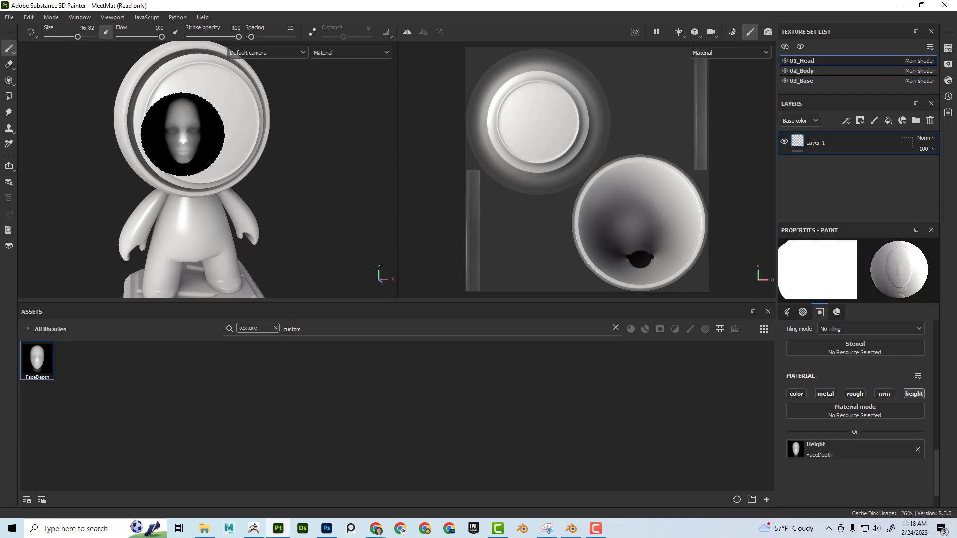
{"action": "scroll", "coordinate": [211, 141], "scroll_direction": "up", "scroll_amount": 3}
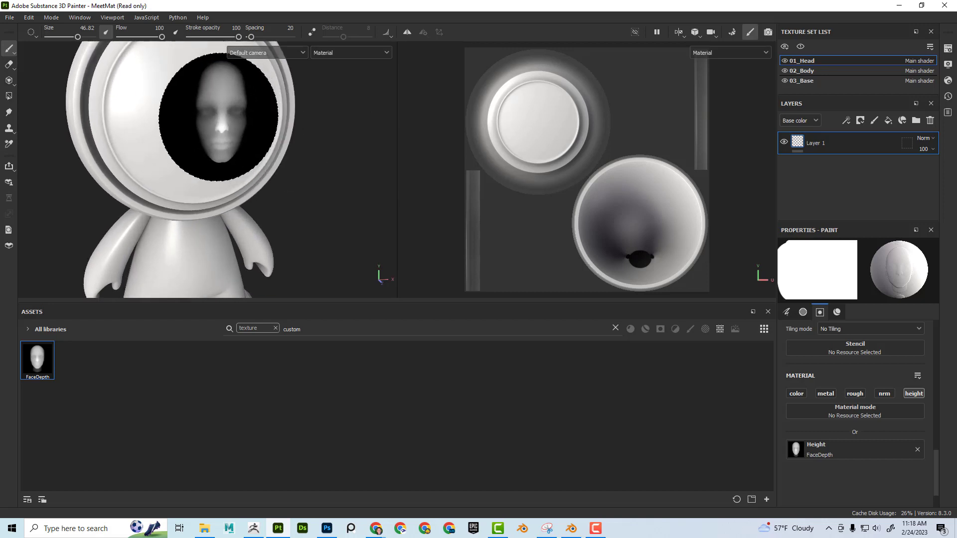
{"action": "left_click_drag", "start_coordinate": [214, 114], "coordinate": [172, 113], "text": "alt"}
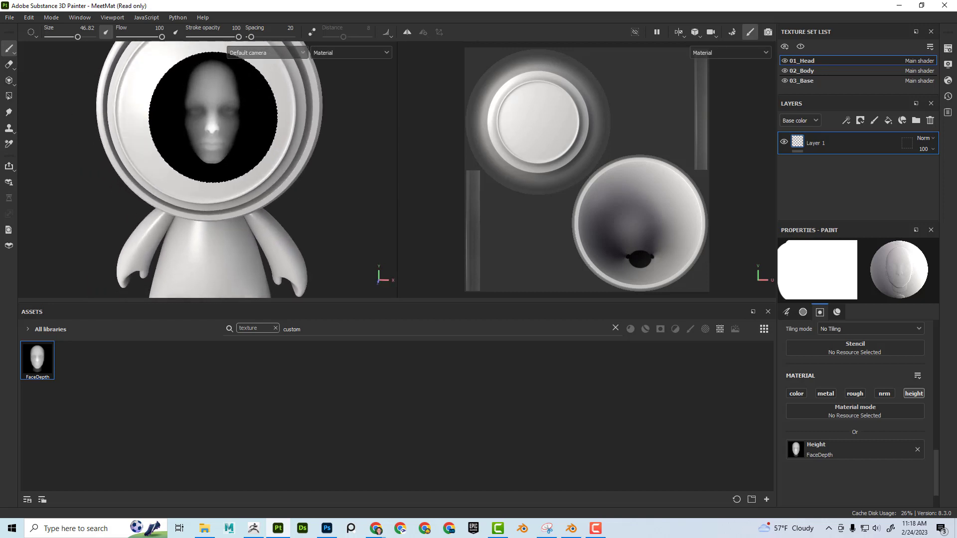
{"action": "middle_click_drag", "start_coordinate": [215, 120], "coordinate": [233, 162], "text": "alt"}
{"action": "right_click_drag", "start_coordinate": [235, 162], "coordinate": [218, 151], "text": "alt"}
{"action": "left_click_drag", "start_coordinate": [217, 151], "coordinate": [221, 172], "text": "alt"}
{"action": "key", "text": "bracketright"}
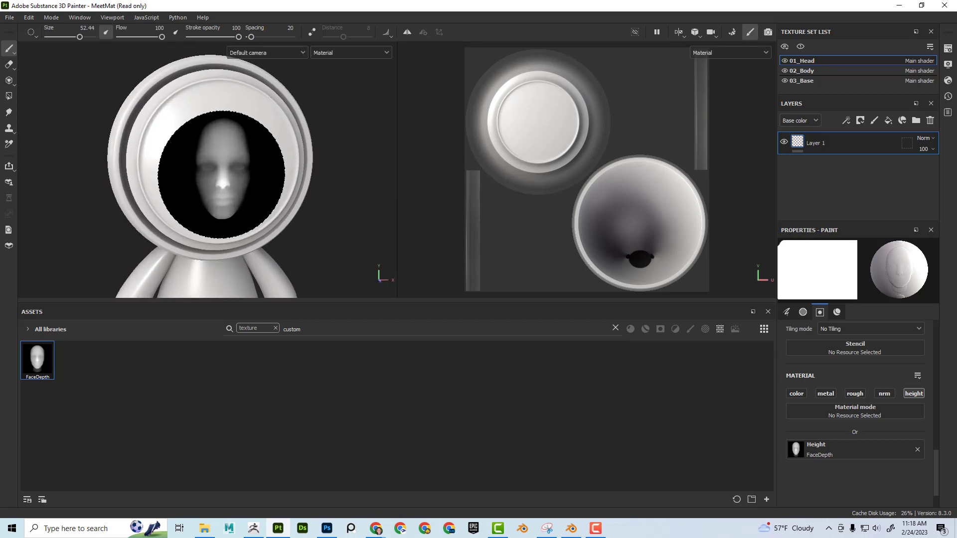
{"action": "right_click_drag", "start_coordinate": [221, 174], "coordinate": [225, 174], "text": "ctrl"}
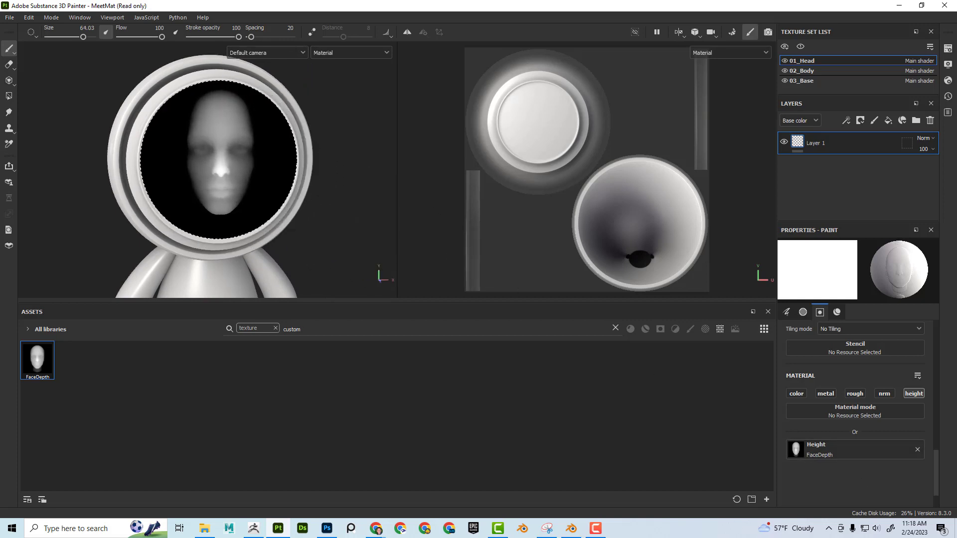
{"action": "left_click", "coordinate": [220, 160]}
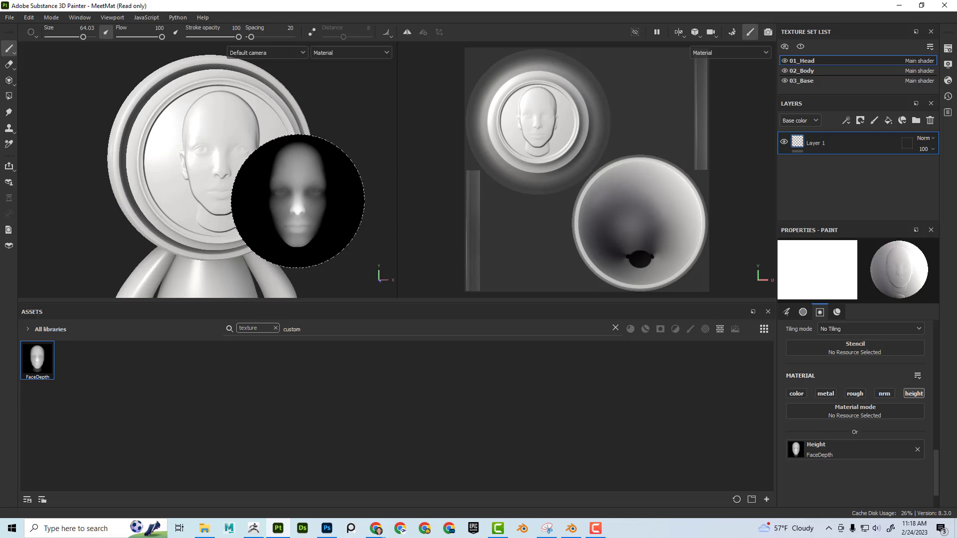
{"action": "mouse_move", "coordinate": [354, 216]}
{"action": "left_mouse_down", "text": "alt"}
{"action": "mouse_move", "coordinate": [394, 183]}
{"action": "mouse_move", "coordinate": [338, 143]}
{"action": "mouse_move", "coordinate": [286, 188]}
{"action": "mouse_move", "coordinate": [500, 220]}
{"action": "mouse_move", "coordinate": [323, 214]}
{"action": "mouse_move", "coordinate": [388, 212]}
{"action": "mouse_move", "coordinate": [366, 208]}
{"action": "left_mouse_up", "text": "alt"}
{"action": "left_click_drag", "start_coordinate": [286, 175], "coordinate": [318, 193], "text": "alt"}
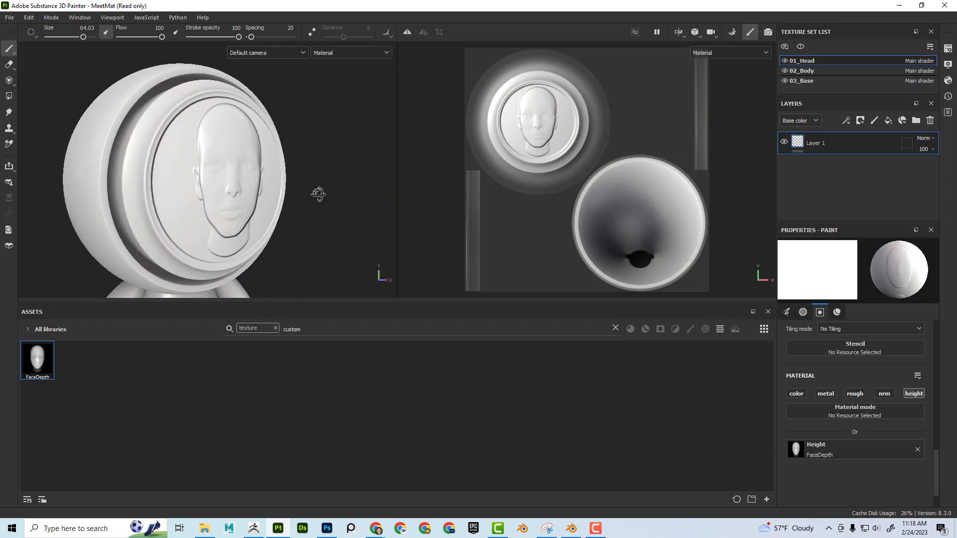
- Enlarge the viewports over the Assets area and open the Main shader's displacement and tessellation settings, moved clear of the properties
{"action": "left_click_drag", "start_coordinate": [369, 305], "coordinate": [368, 387]}
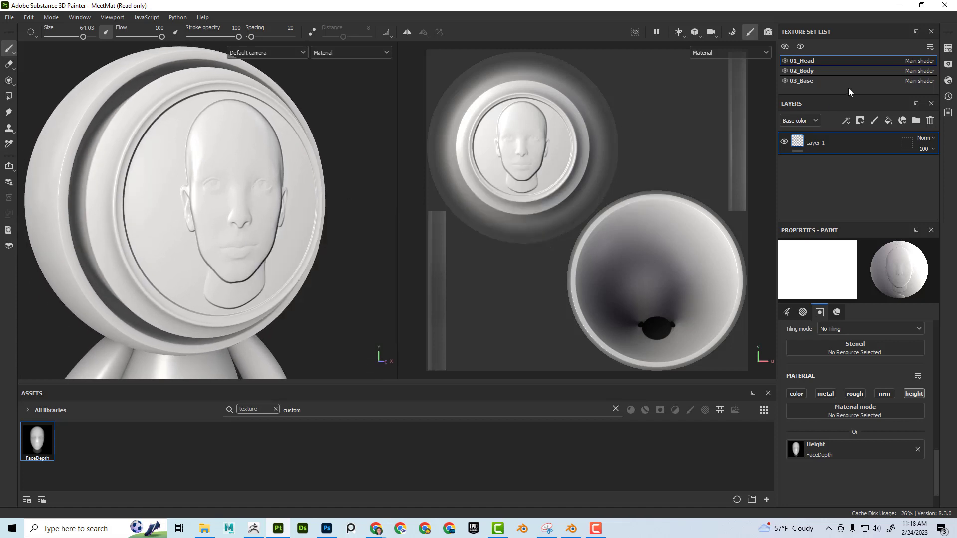
{"action": "left_click", "coordinate": [949, 81]}
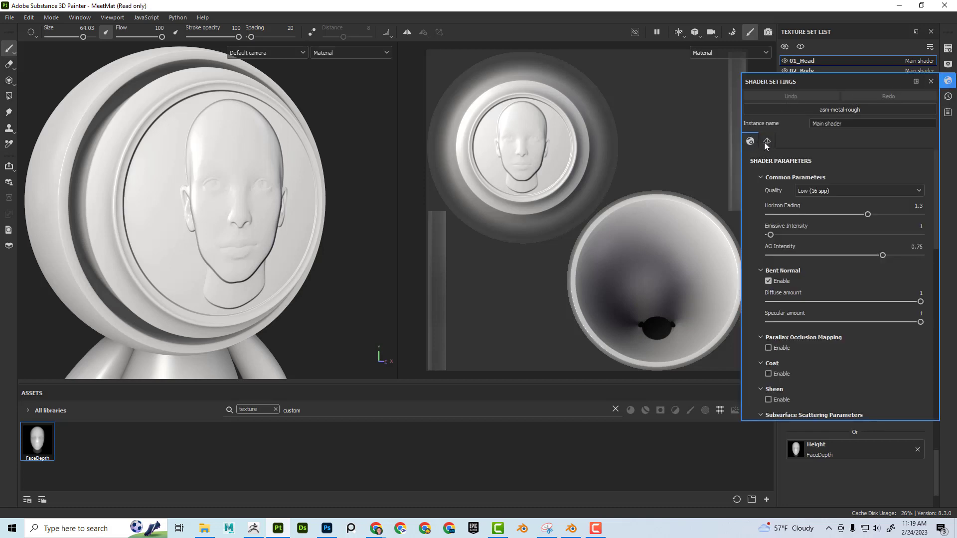
{"action": "mouse_move", "coordinate": [936, 178]}
{"action": "left_mouse_down"}
{"action": "mouse_move", "coordinate": [936, 270]}
{"action": "mouse_move", "coordinate": [934, 170]}
{"action": "left_mouse_up"}
{"action": "left_click", "coordinate": [768, 143]}
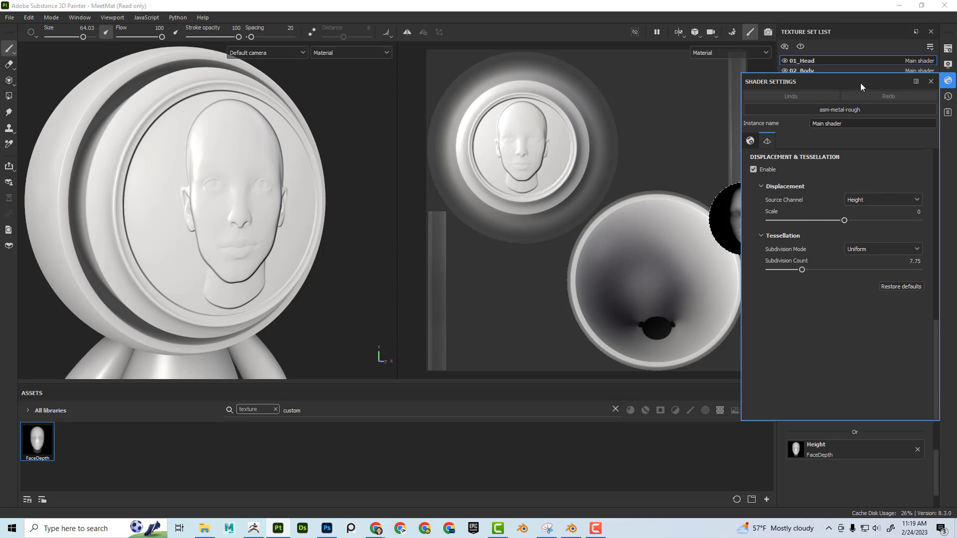
{"action": "left_click_drag", "start_coordinate": [861, 83], "coordinate": [680, 92]}
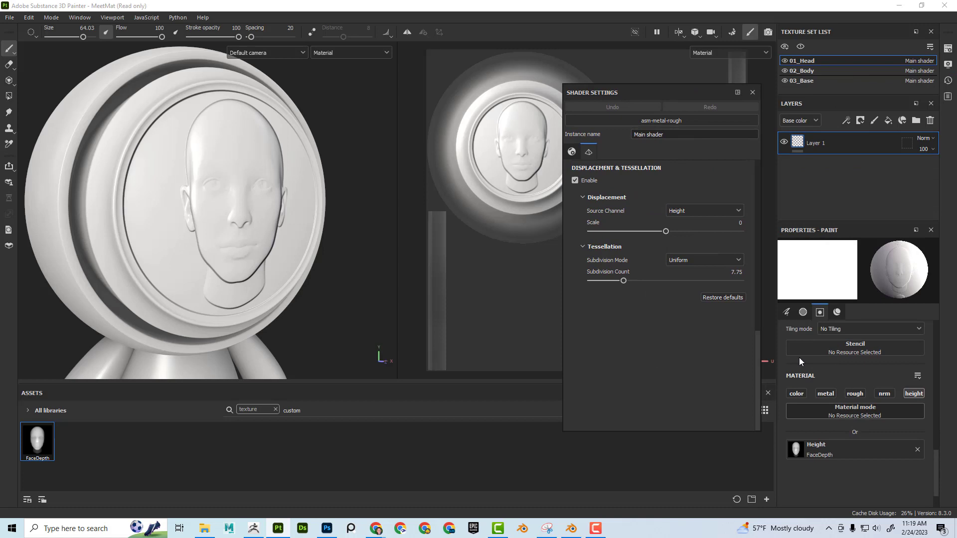
- Raise the displacement scale to 0.07 and check the relief of the face from the side
{"action": "mouse_move", "coordinate": [667, 232]}
{"action": "left_mouse_down"}
{"action": "mouse_move", "coordinate": [686, 233]}
{"action": "mouse_move", "coordinate": [676, 233]}
{"action": "left_mouse_up"}
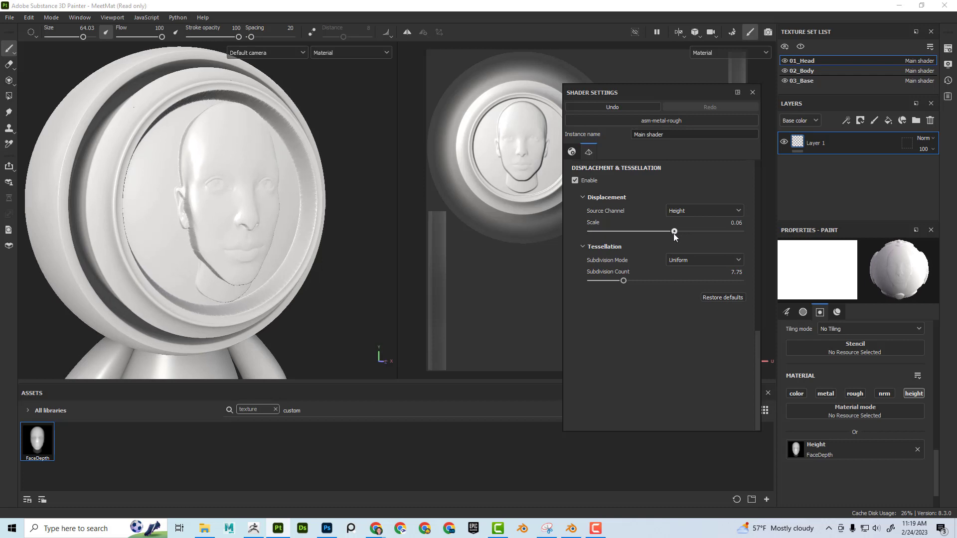
{"action": "left_click_drag", "start_coordinate": [246, 294], "coordinate": [342, 256], "text": "alt"}
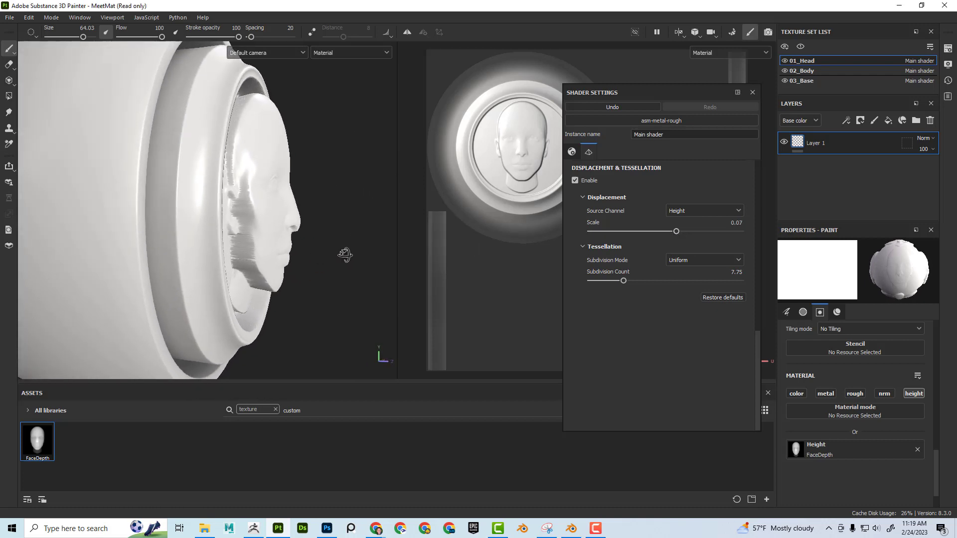
{"action": "mouse_move", "coordinate": [676, 233]}
{"action": "left_mouse_down"}
{"action": "mouse_move", "coordinate": [665, 234]}
{"action": "mouse_move", "coordinate": [676, 233]}
{"action": "left_mouse_up"}
- Set the tessellation's subdivision count to 32 and inspect the edges of the displaced face
{"action": "left_click_drag", "start_coordinate": [380, 234], "coordinate": [351, 215], "text": "alt"}
{"action": "mouse_move", "coordinate": [350, 214]}
{"action": "right_mouse_down", "text": "alt"}
{"action": "mouse_move", "coordinate": [438, 224]}
{"action": "mouse_move", "coordinate": [300, 236]}
{"action": "right_mouse_up", "text": "alt"}
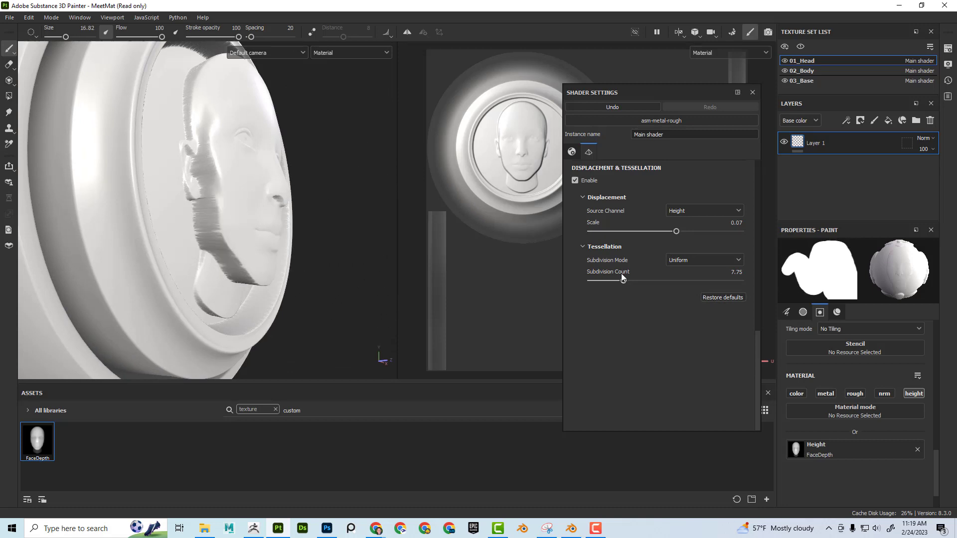
{"action": "left_click_drag", "start_coordinate": [623, 283], "coordinate": [649, 286]}
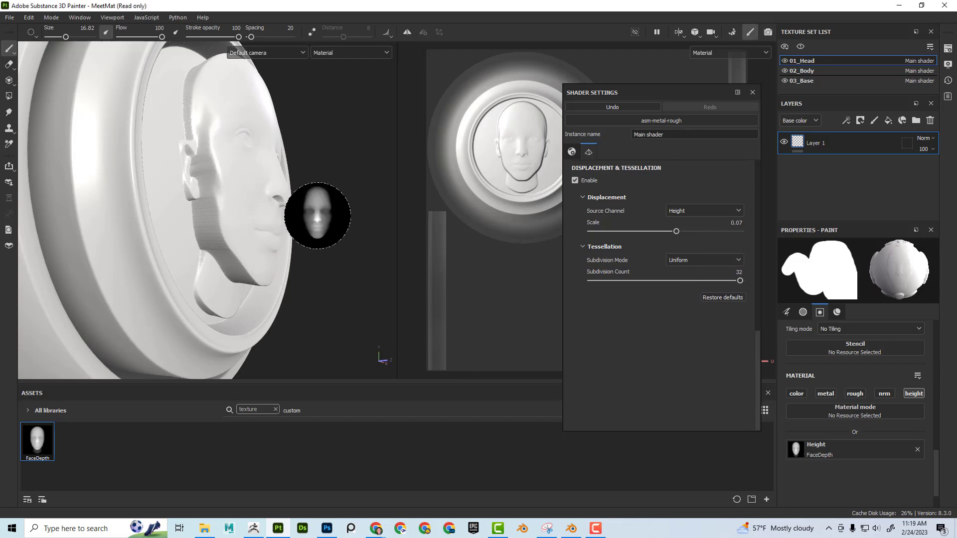
{"action": "mouse_move", "coordinate": [316, 219]}
{"action": "left_mouse_down", "text": "alt"}
{"action": "mouse_move", "coordinate": [241, 181]}
{"action": "mouse_move", "coordinate": [133, 218]}
{"action": "mouse_move", "coordinate": [222, 299]}
{"action": "mouse_move", "coordinate": [270, 240]}
{"action": "mouse_move", "coordinate": [319, 234]}
{"action": "left_mouse_up", "text": "alt"}
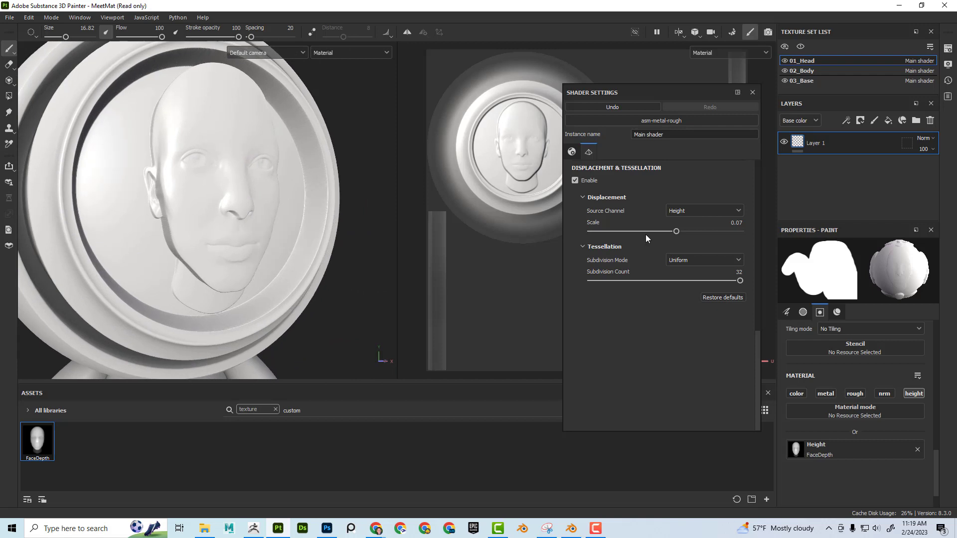
- Set the displacement scale to 0.05 and view the face's relief from the side
{"action": "double_click", "coordinate": [736, 223]}
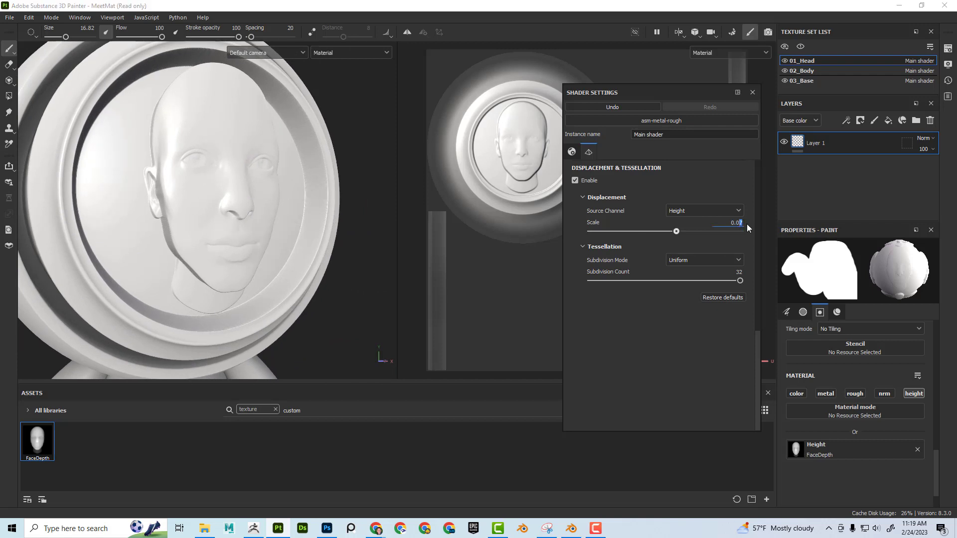
{"action": "key", "text": "Return"}
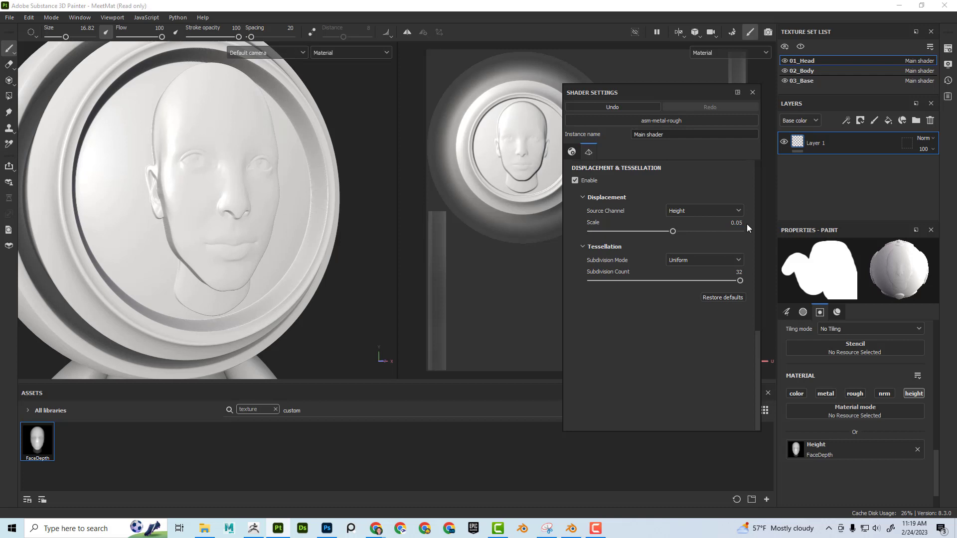
{"action": "mouse_move", "coordinate": [292, 234]}
{"action": "left_mouse_down", "text": "alt"}
{"action": "mouse_move", "coordinate": [337, 233]}
{"action": "mouse_move", "coordinate": [289, 235]}
{"action": "left_mouse_up", "text": "alt"}
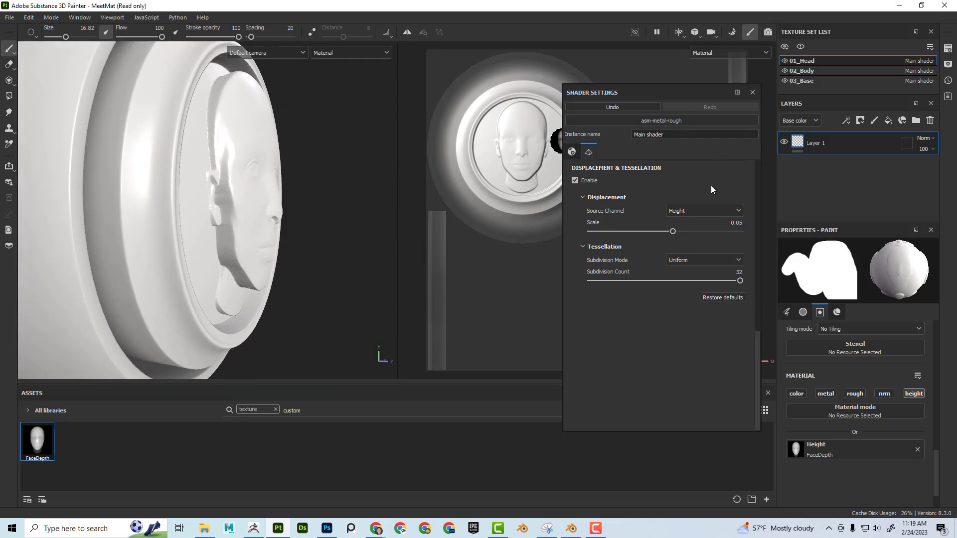
- Set the displacement scale to 0.07 and examine the protruding face around its profile
{"action": "left_click", "coordinate": [675, 232]}
{"action": "mouse_move", "coordinate": [674, 232]}
{"action": "left_mouse_down"}
{"action": "mouse_move", "coordinate": [701, 232]}
{"action": "mouse_move", "coordinate": [675, 232]}
{"action": "left_mouse_up"}
{"action": "left_click_drag", "start_coordinate": [381, 207], "coordinate": [234, 202], "text": "alt"}
{"action": "mouse_move", "coordinate": [241, 209]}
{"action": "right_mouse_down", "text": "shift"}
{"action": "mouse_move", "coordinate": [328, 226]}
{"action": "mouse_move", "coordinate": [278, 209]}
{"action": "mouse_move", "coordinate": [256, 216]}
{"action": "right_mouse_up", "text": "shift"}
{"action": "left_click_drag", "start_coordinate": [322, 224], "coordinate": [145, 212], "text": "alt"}
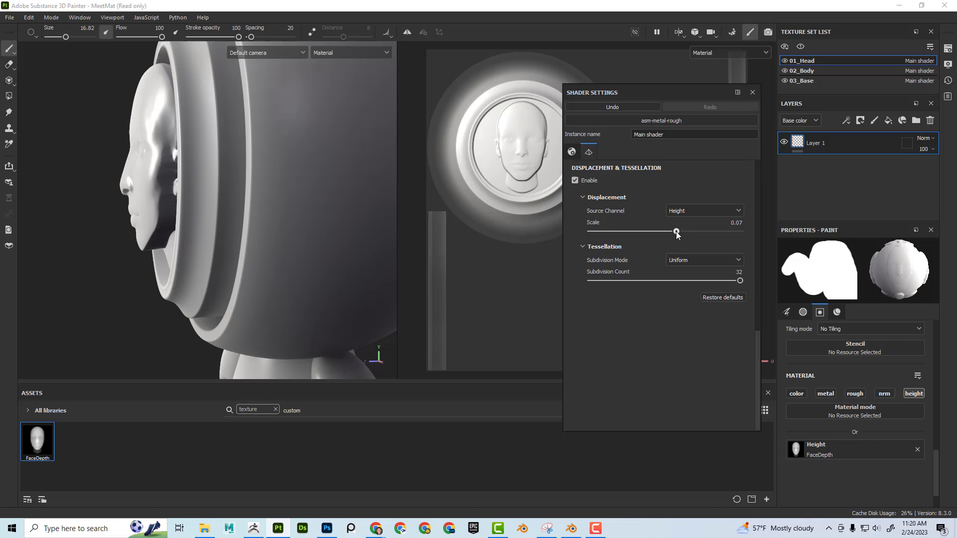
- Increase the displacement scale to 0.12 and review the face on the head from several angles
{"action": "left_click_drag", "start_coordinate": [677, 235], "coordinate": [682, 230]}
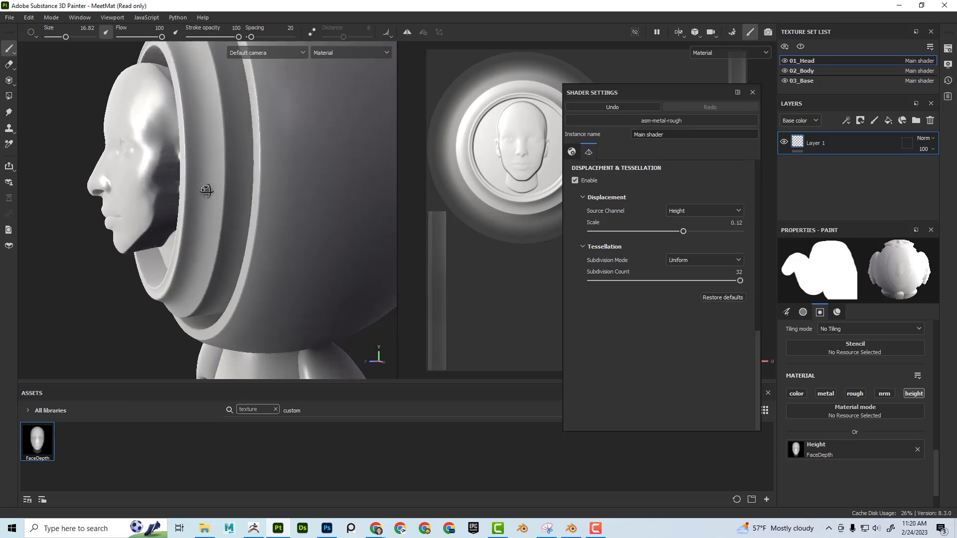
{"action": "left_click_drag", "start_coordinate": [369, 199], "coordinate": [211, 156], "text": "alt"}
{"action": "right_click_drag", "start_coordinate": [281, 184], "coordinate": [320, 205], "text": "shift"}
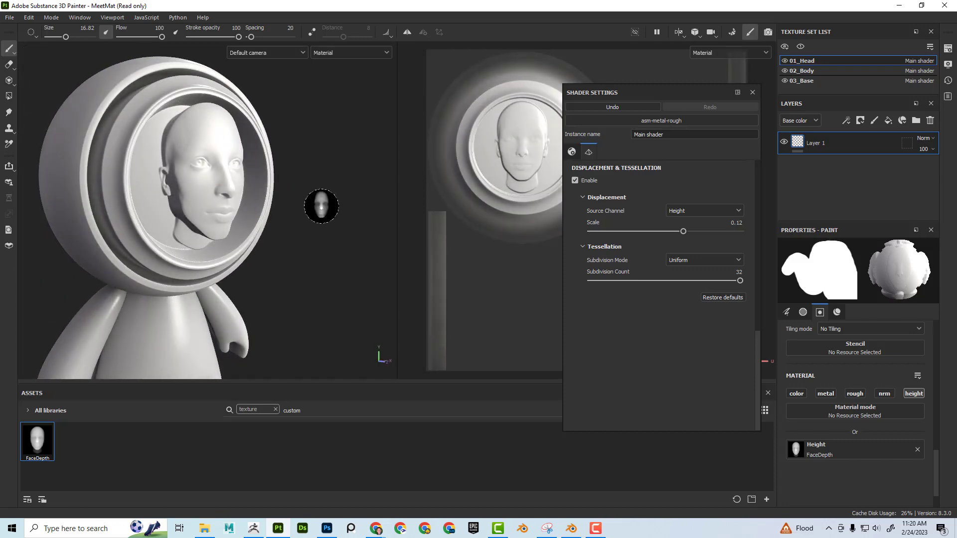
{"action": "left_click_drag", "start_coordinate": [321, 205], "coordinate": [342, 189], "text": "alt"}
- Change the tessellation's subdivision mode to Edge Length and raise the Max Length value for a finer face
{"action": "left_click", "coordinate": [725, 260]}
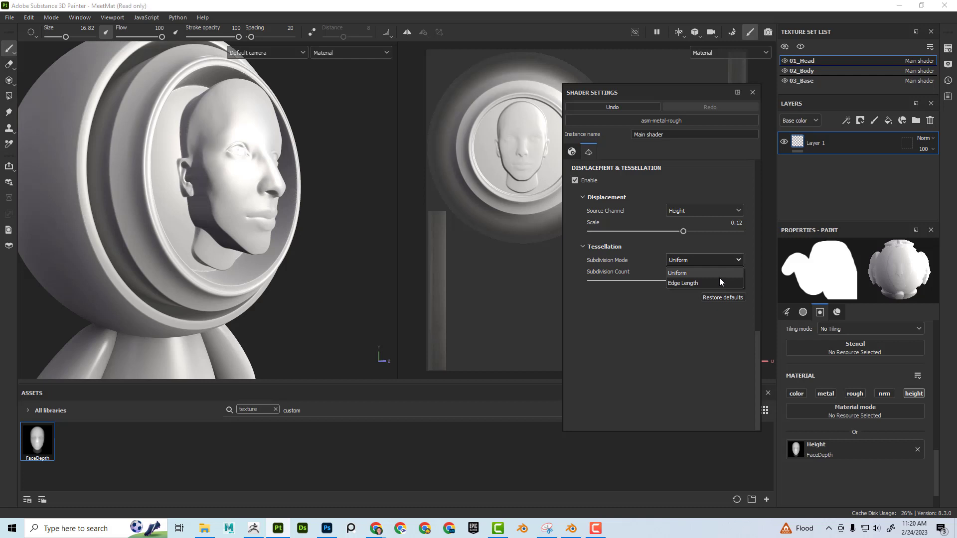
{"action": "left_click", "coordinate": [719, 283]}
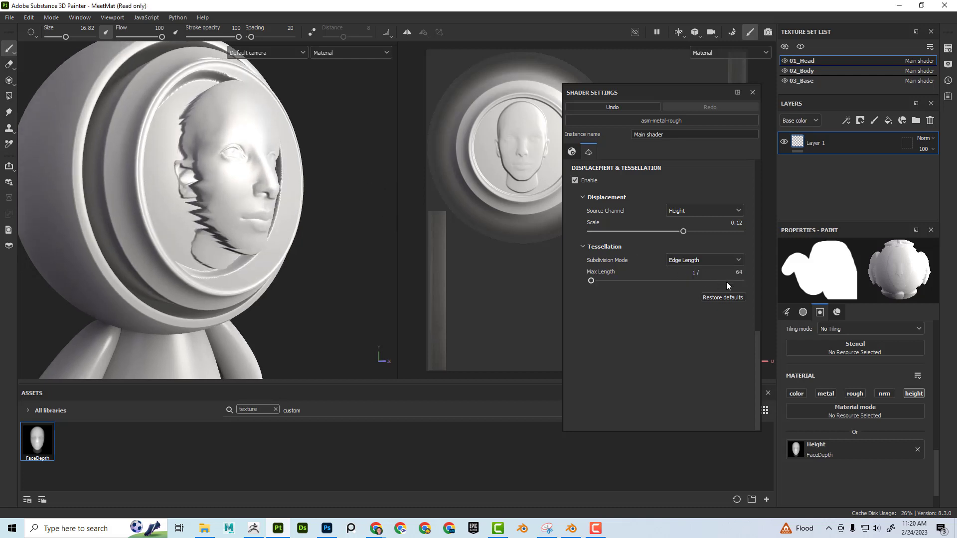
{"action": "left_click_drag", "start_coordinate": [604, 279], "coordinate": [767, 300]}
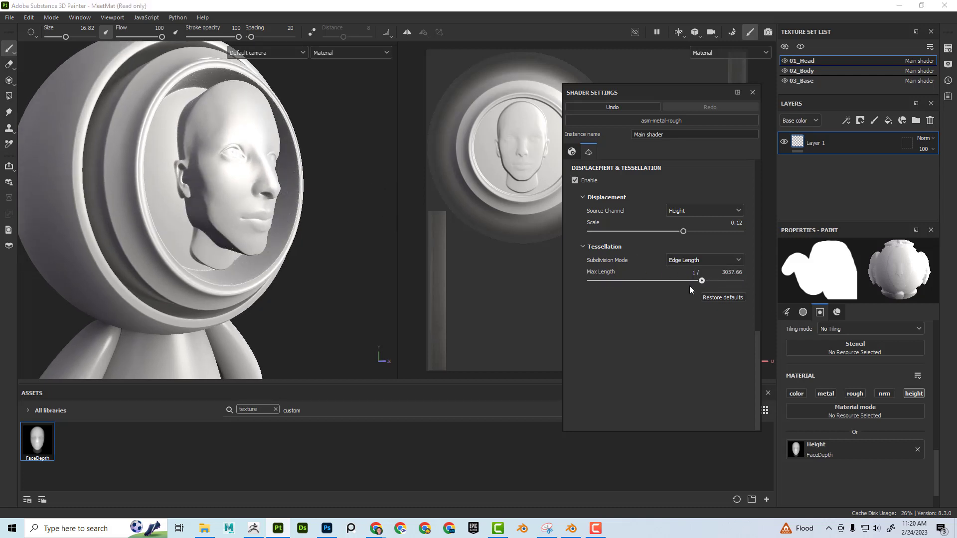
{"action": "left_click_drag", "start_coordinate": [349, 219], "coordinate": [309, 214], "text": "alt"}
- Switch the tessellation's subdivision mode back to Uniform with a subdivision count of 32 and view the face from the front
{"action": "left_click", "coordinate": [693, 259]}
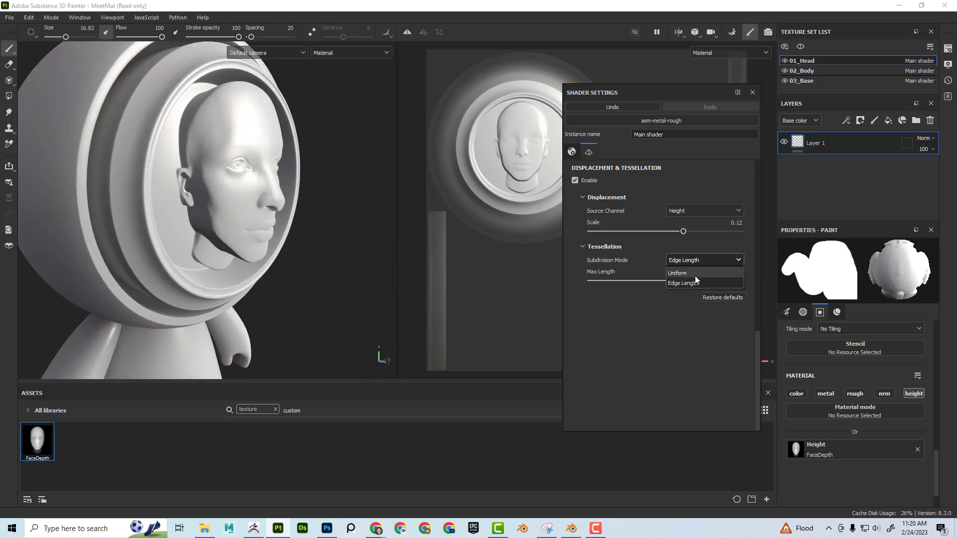
{"action": "left_click", "coordinate": [695, 275]}
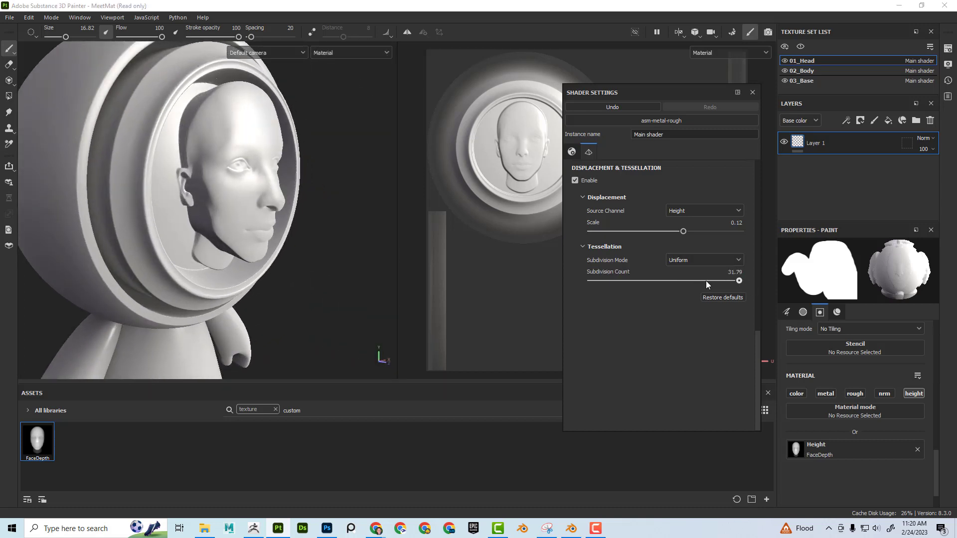
{"action": "left_click_drag", "start_coordinate": [705, 281], "coordinate": [753, 282]}
{"action": "left_click_drag", "start_coordinate": [261, 204], "coordinate": [184, 195], "text": "alt"}
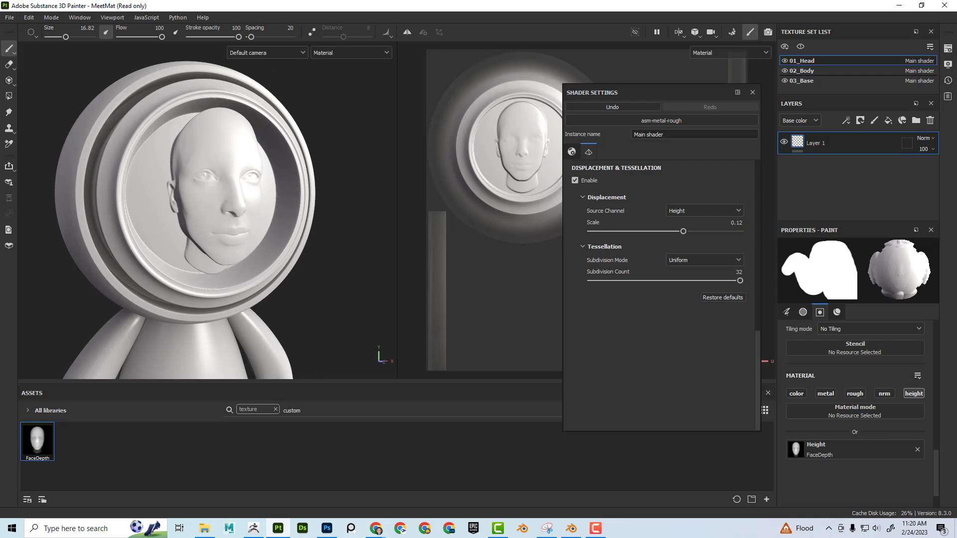
- Switch to ZBrush and restore and resize its window so the sculpted head sits beside the MeetMat head
{"action": "key", "text": "alt+Tab"}
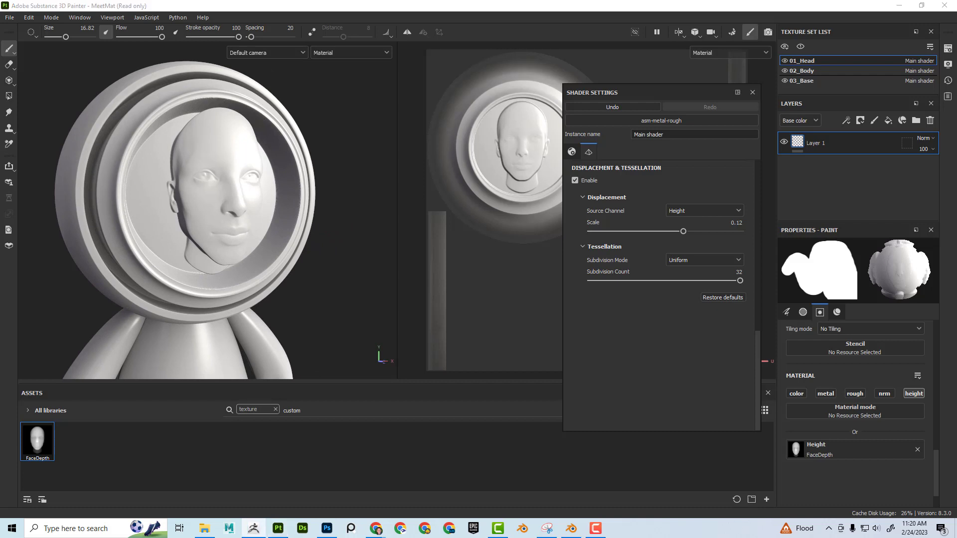
{"action": "mouse_move", "coordinate": [688, 0]}
{"action": "left_mouse_down"}
{"action": "mouse_move", "coordinate": [471, 0]}
{"action": "mouse_move", "coordinate": [506, 85]}
{"action": "left_mouse_up"}
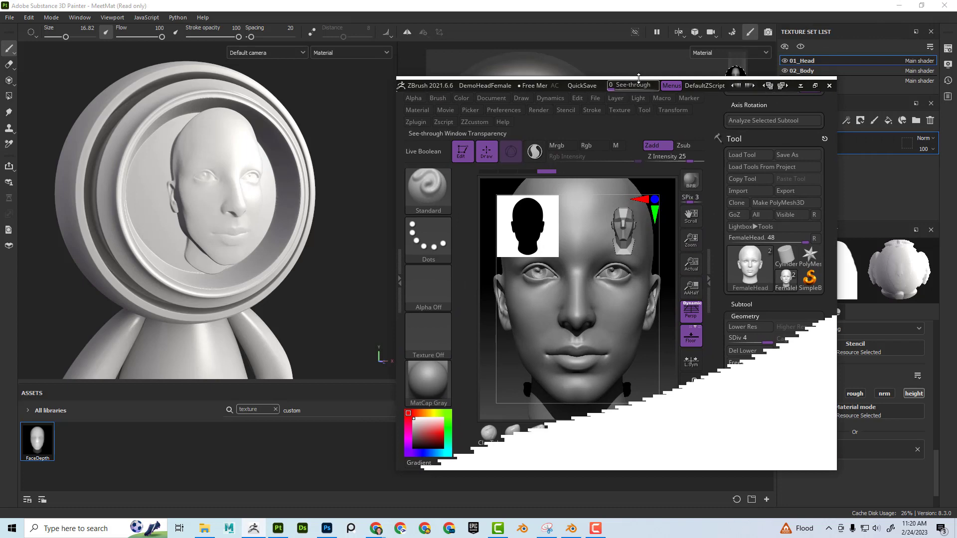
{"action": "left_click_drag", "start_coordinate": [639, 78], "coordinate": [638, 36]}
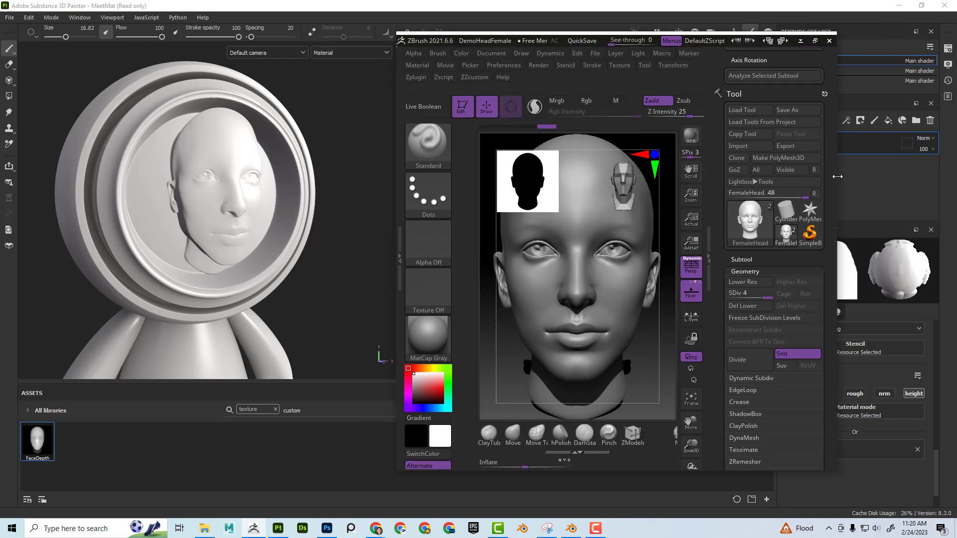
{"action": "left_click_drag", "start_coordinate": [837, 180], "coordinate": [948, 180]}
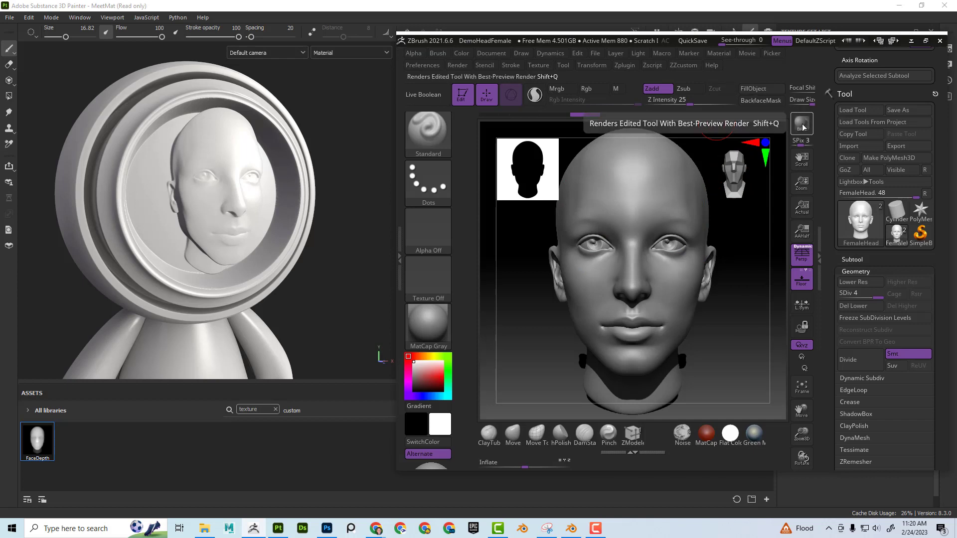
- Examine the BPR RenderPass maps of the sculpted head, maximize the window again and return to Substance 3D Painter
{"action": "left_click", "coordinate": [455, 65]}
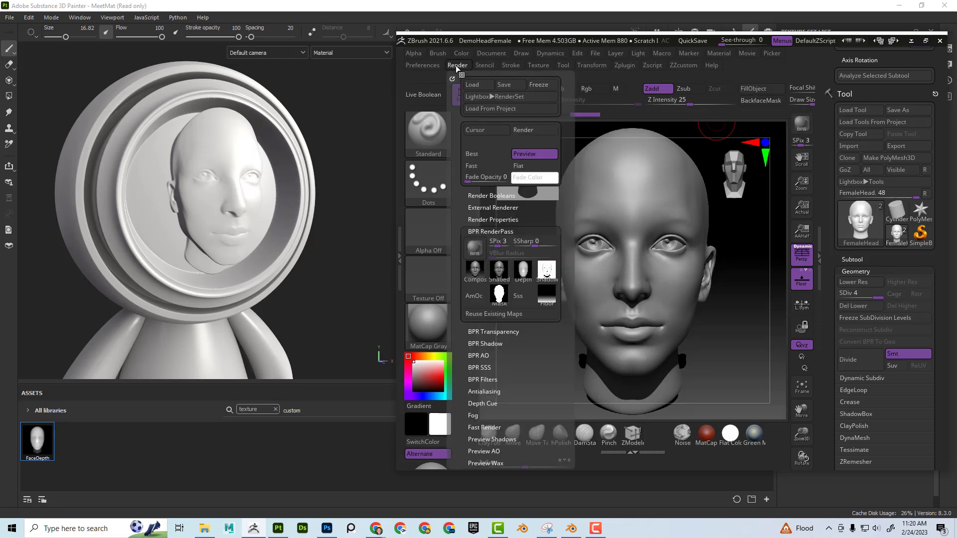
{"action": "mouse_move", "coordinate": [522, 279]}
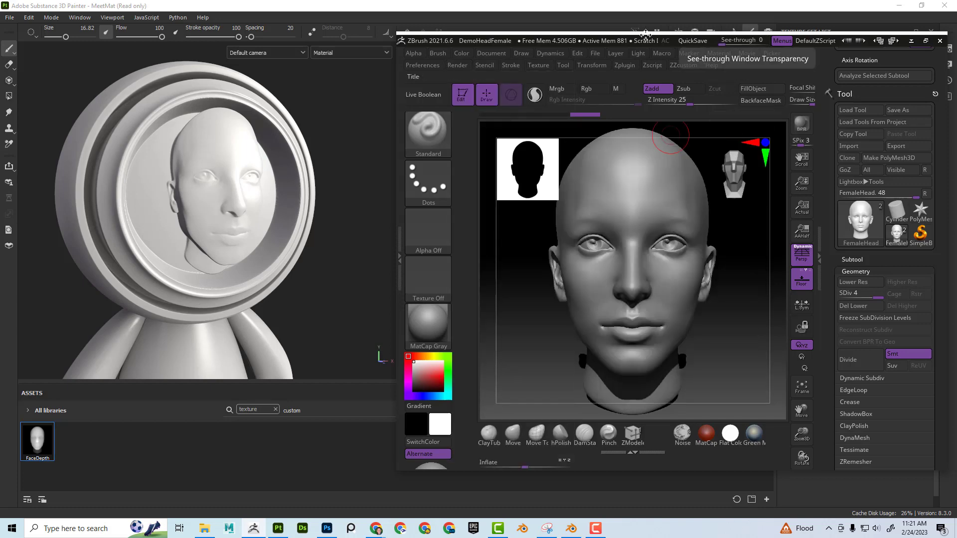
{"action": "left_click_drag", "start_coordinate": [643, 41], "coordinate": [762, 0]}
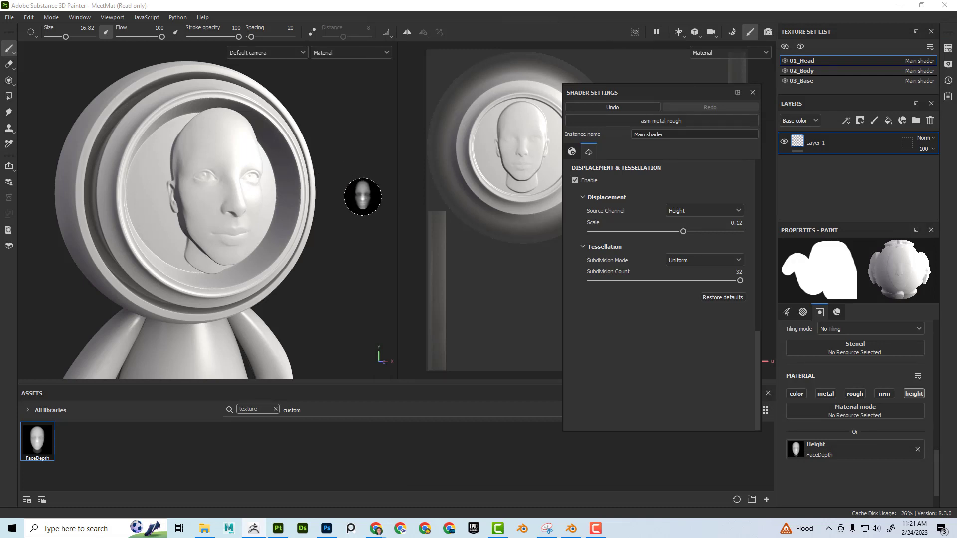
{"action": "right_click_drag", "start_coordinate": [348, 185], "coordinate": [350, 192], "text": "alt"}
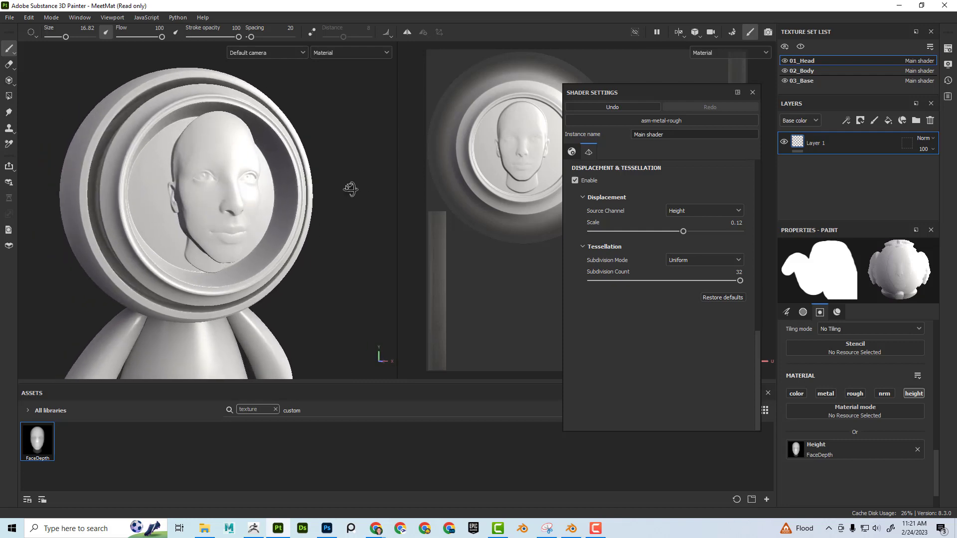